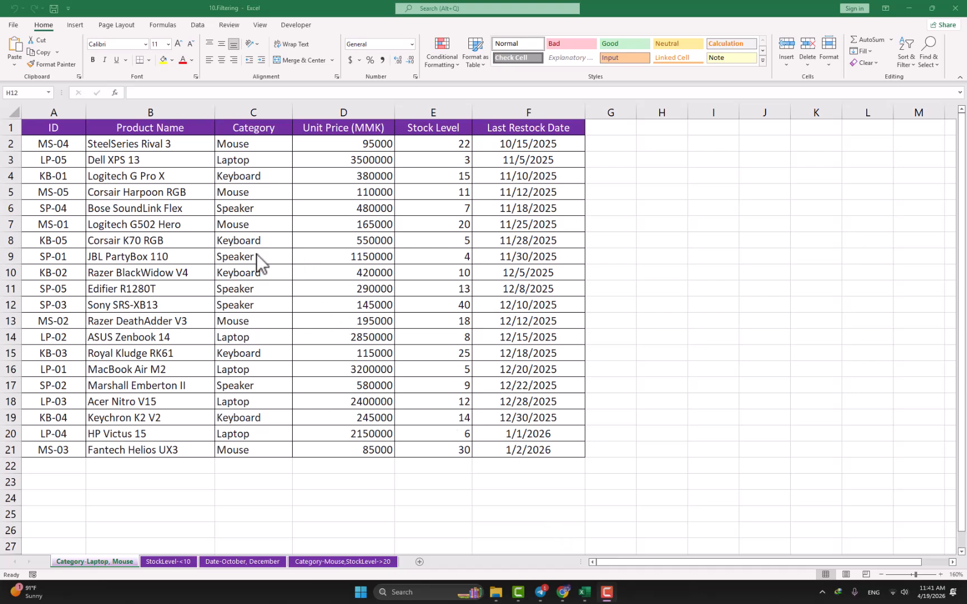
Turn on filtering for the header row A1:F1 of the product table.
left_click(280, 258)
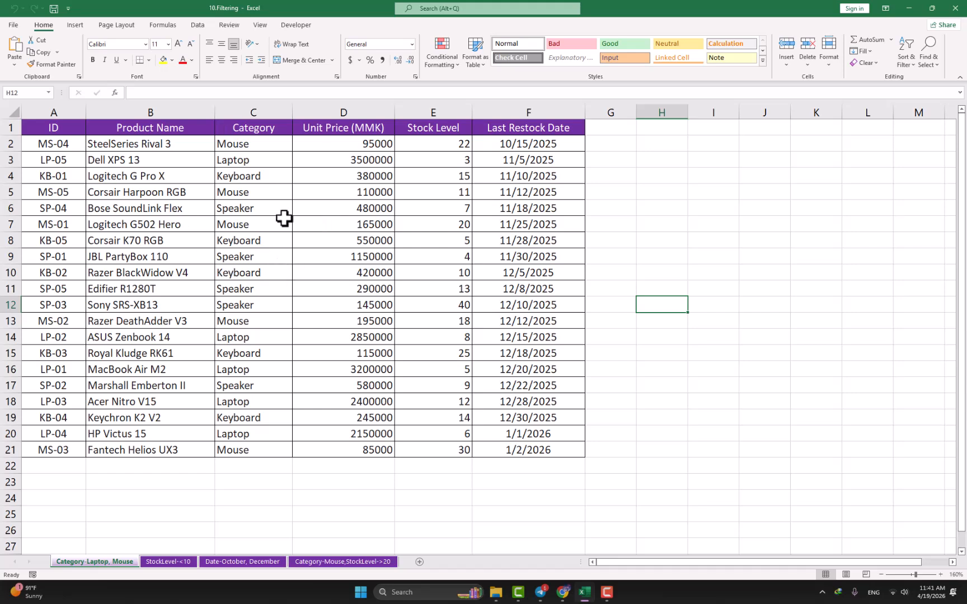
left_click_drag(61, 126, 501, 129)
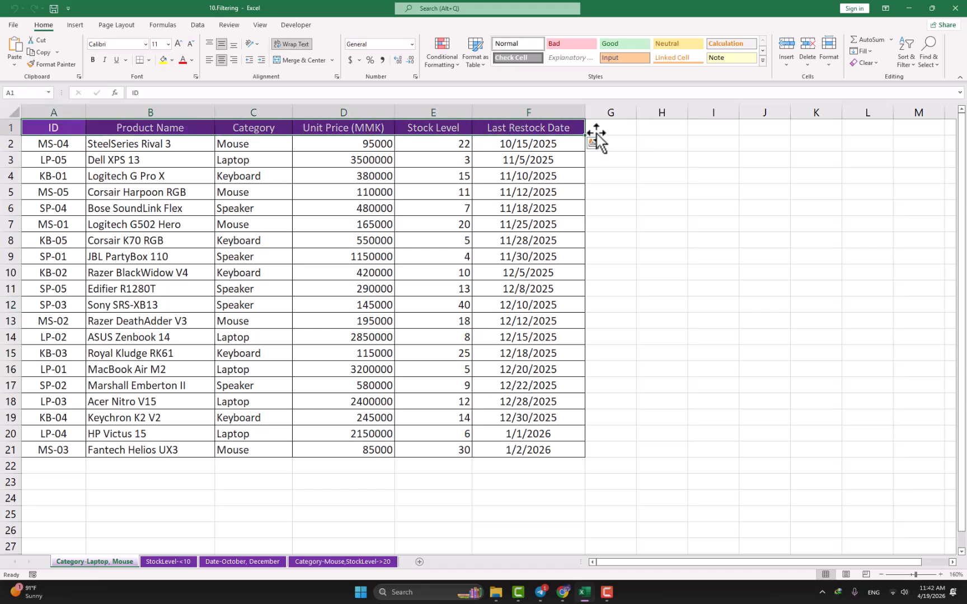
left_click(906, 55)
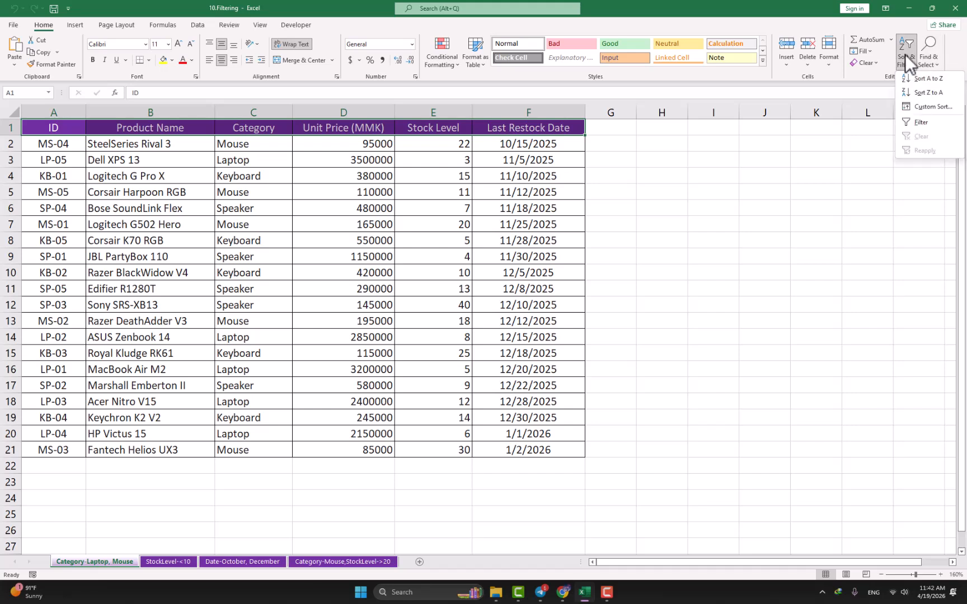
left_click(923, 123)
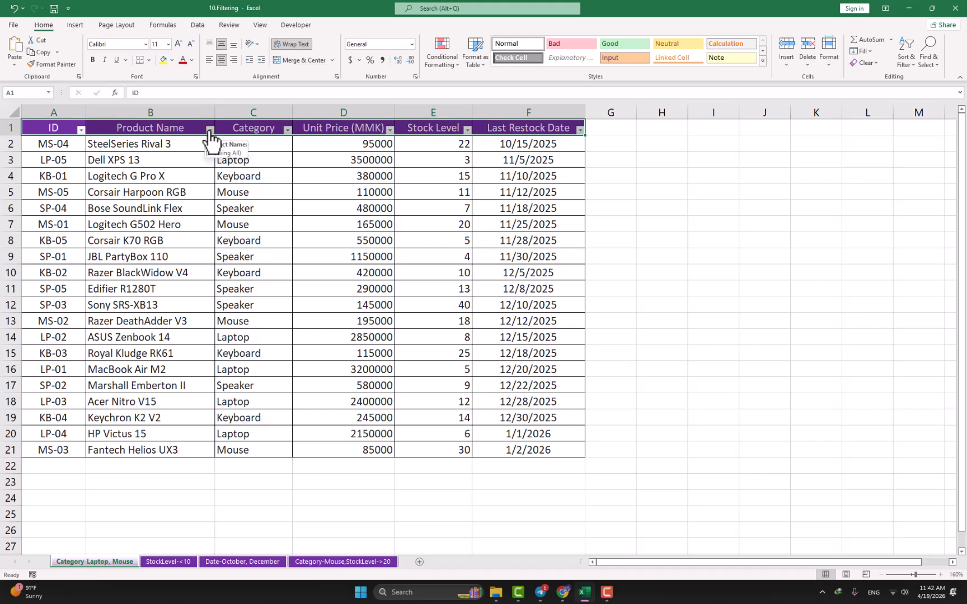
Filter the Category column to show only Mouse products, and clear that filter.
left_click(249, 170)
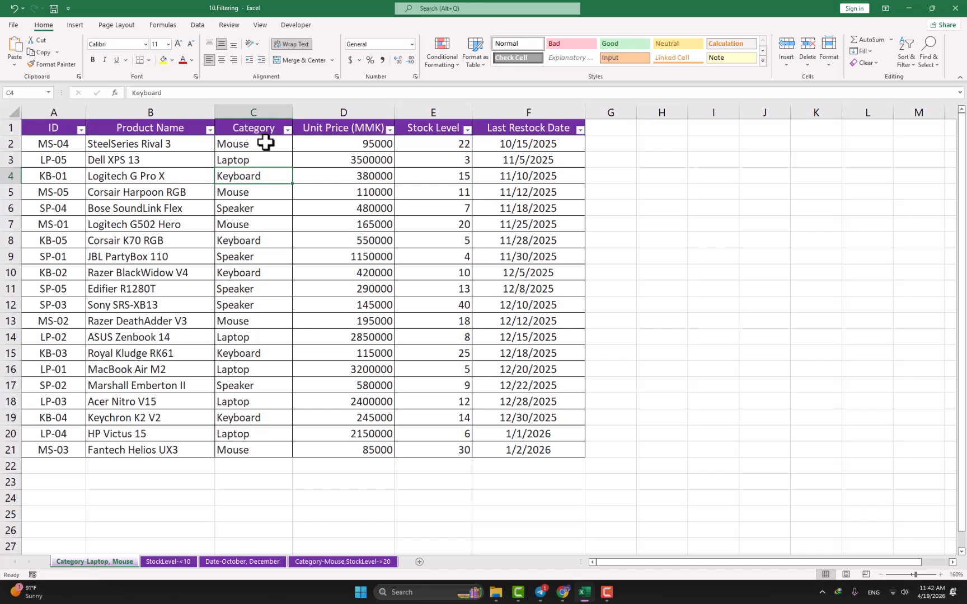
left_click(287, 130)
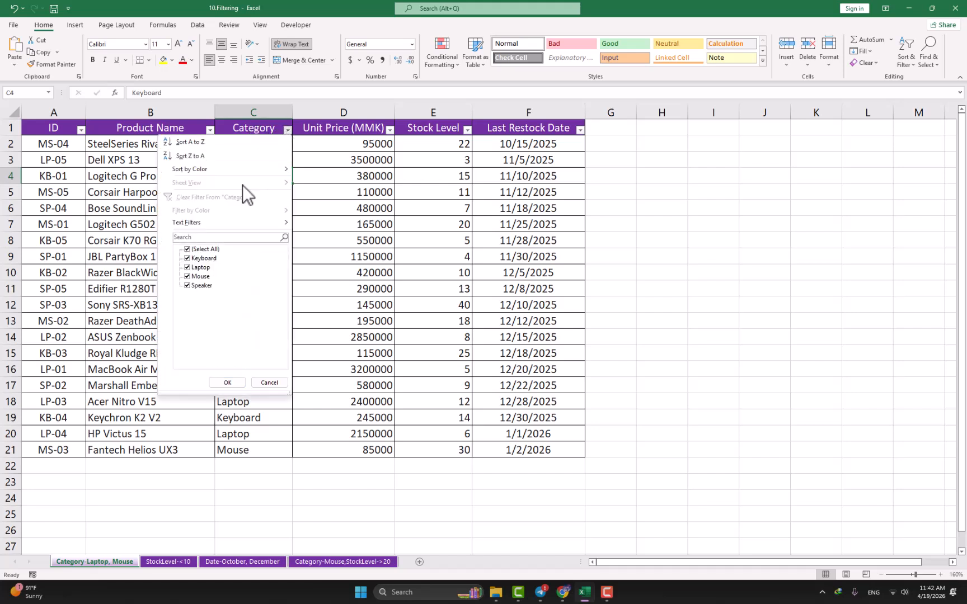
left_click(188, 250)
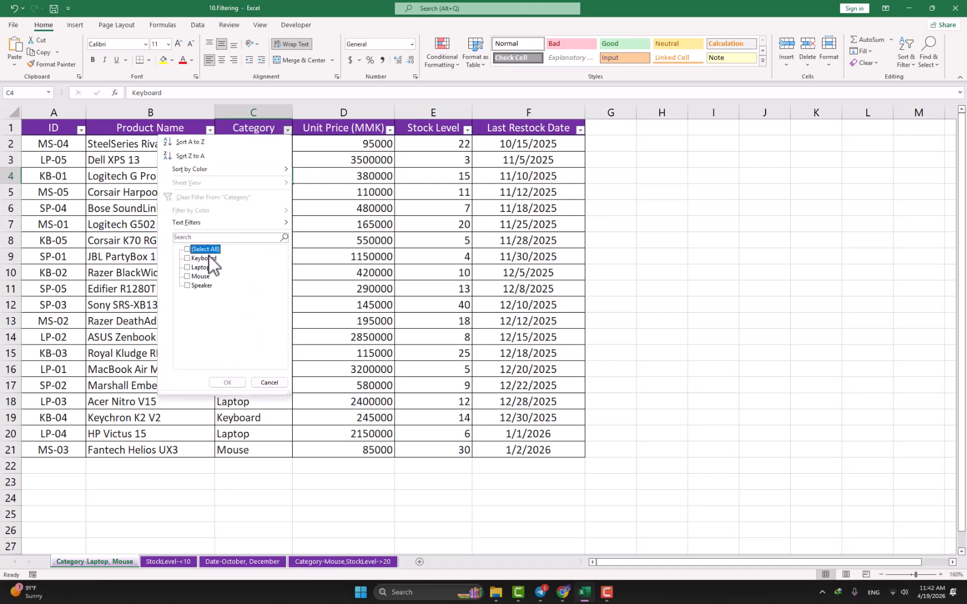
left_click(190, 277)
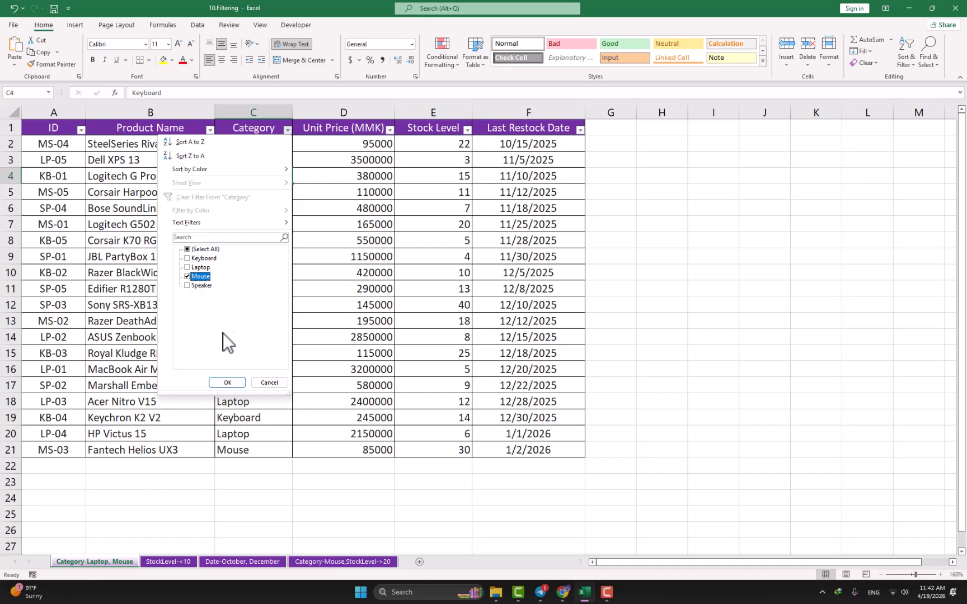
left_click(227, 382)
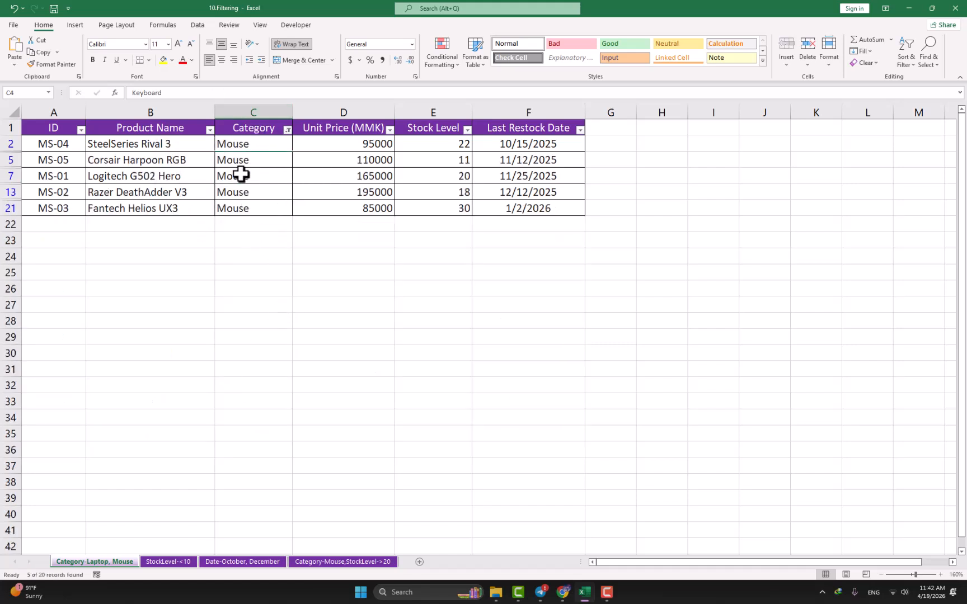
left_click(288, 131)
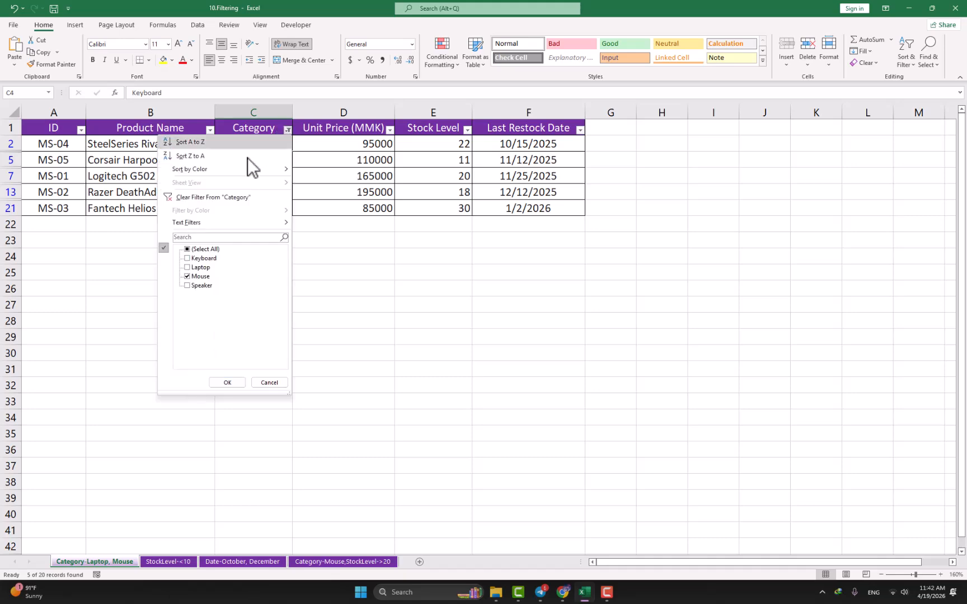
left_click(191, 199)
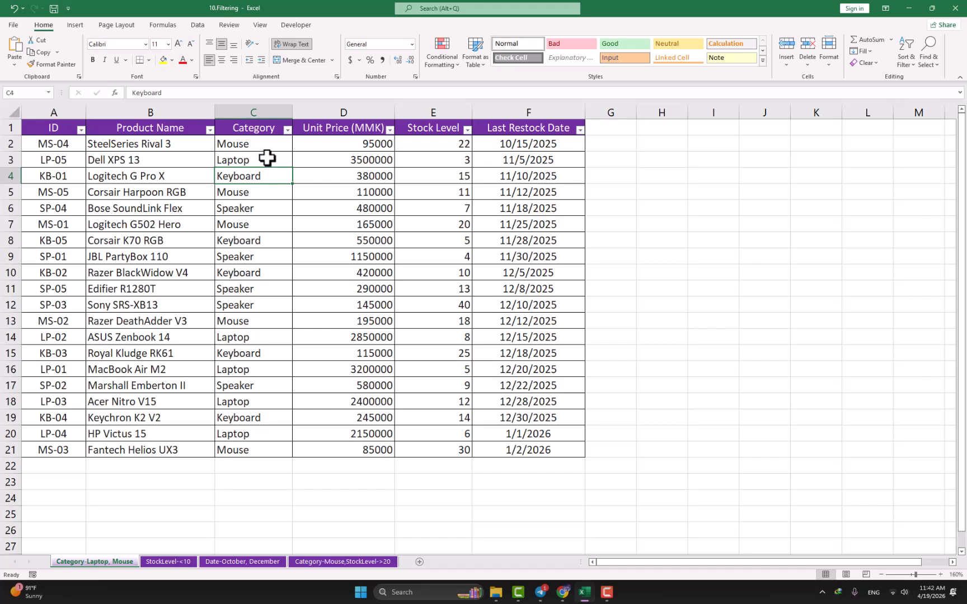
Filter the Category column to show Keyboard and Mouse products, and remove the filter again.
left_click(288, 131)
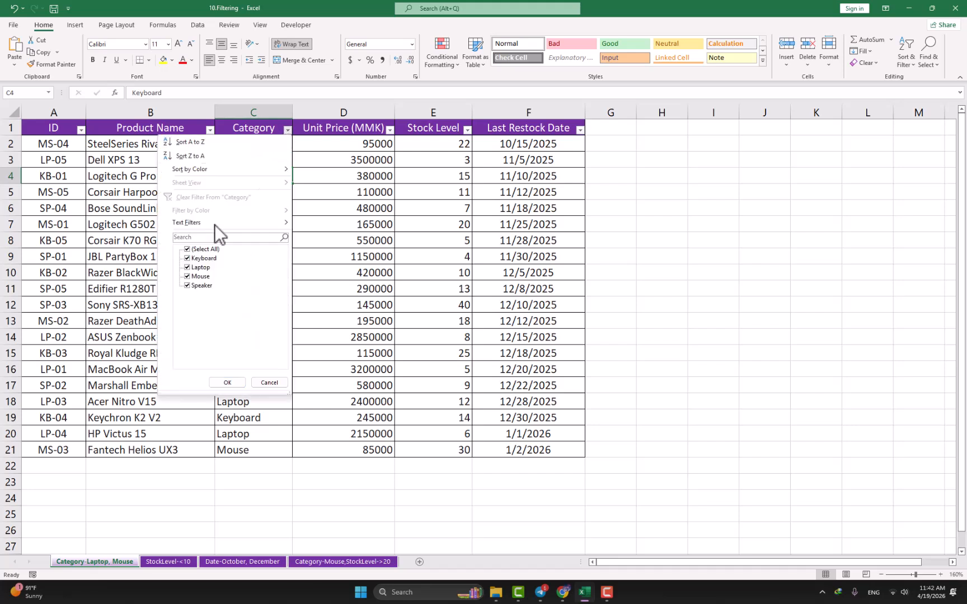
left_click(186, 258)
left_click(189, 277)
left_click(228, 382)
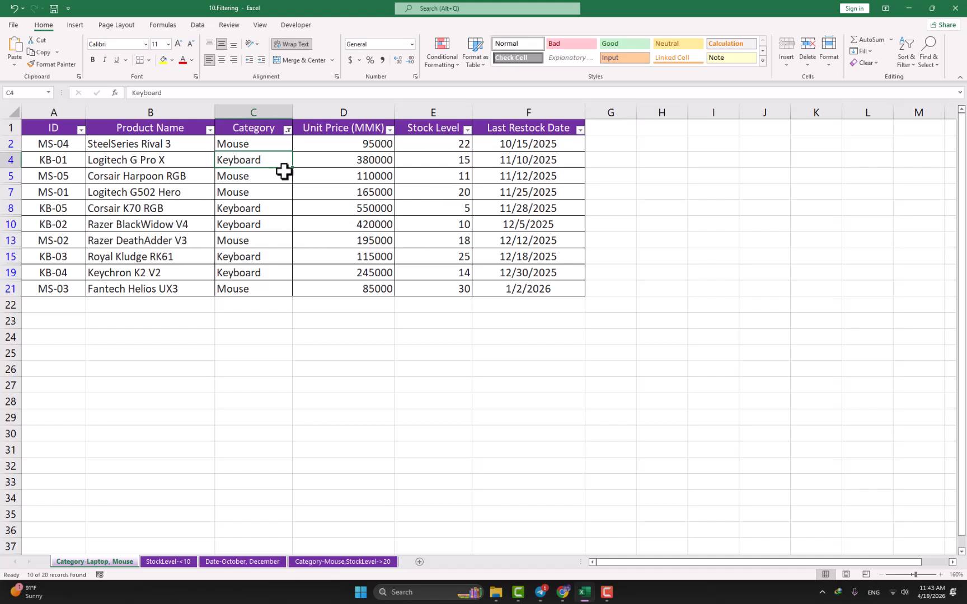
left_click(288, 134)
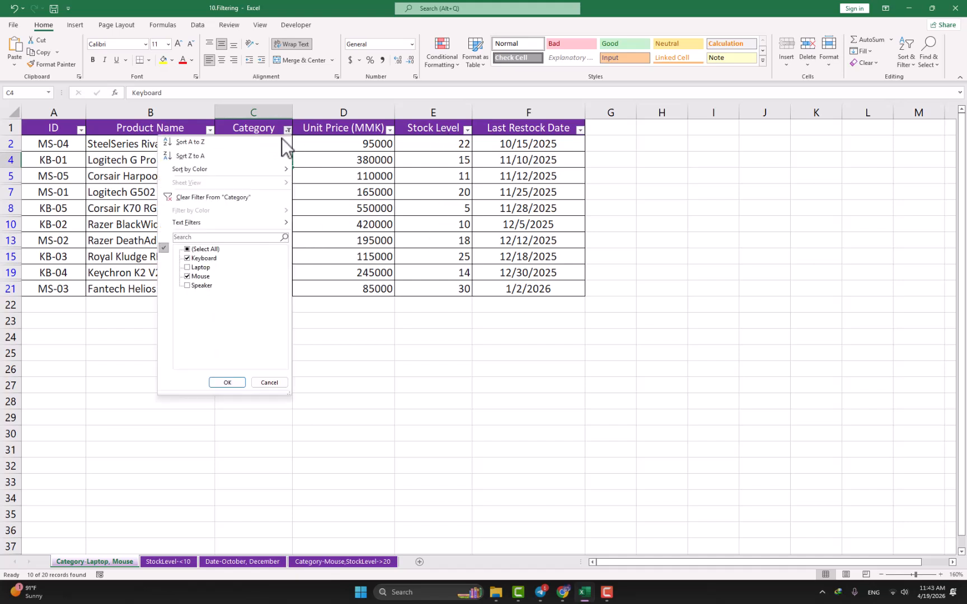
left_click(192, 196)
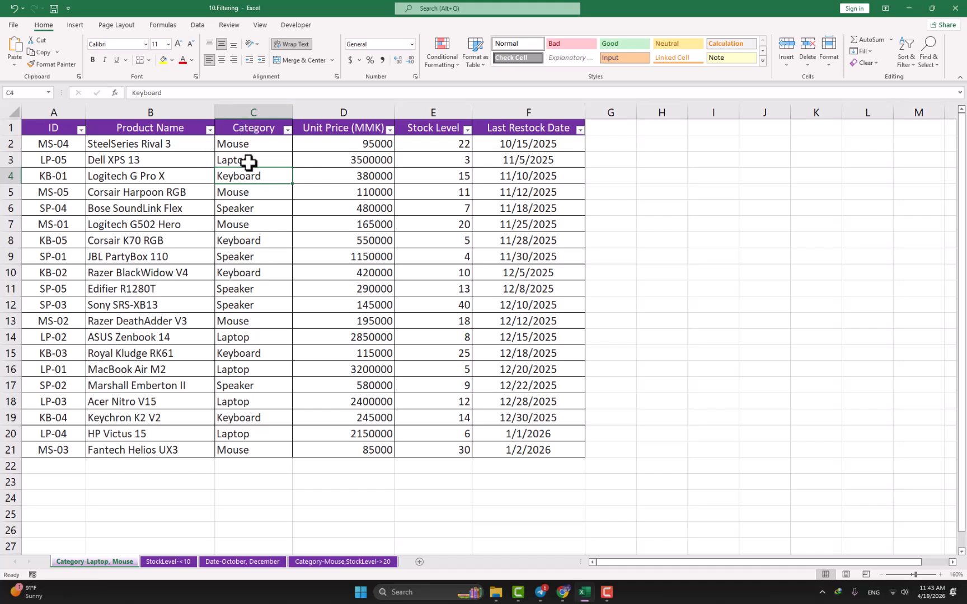
Filter the Category column to show only Laptop and Mouse products.
left_click(288, 130)
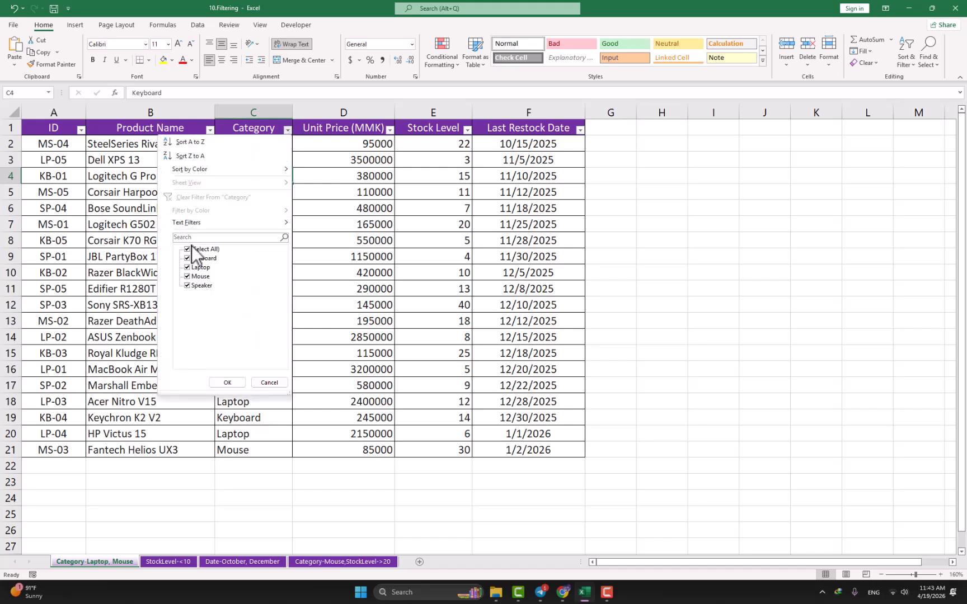
left_click(187, 268)
left_click(226, 383)
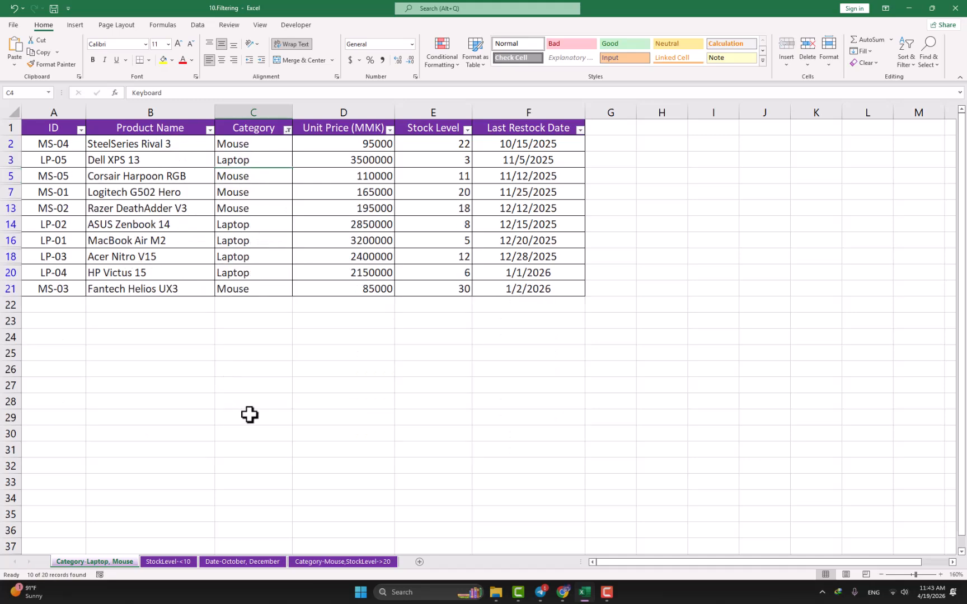
On the StockLevel-<10 sheet, turn on filtering for the header row A1:F1.
left_click(180, 564)
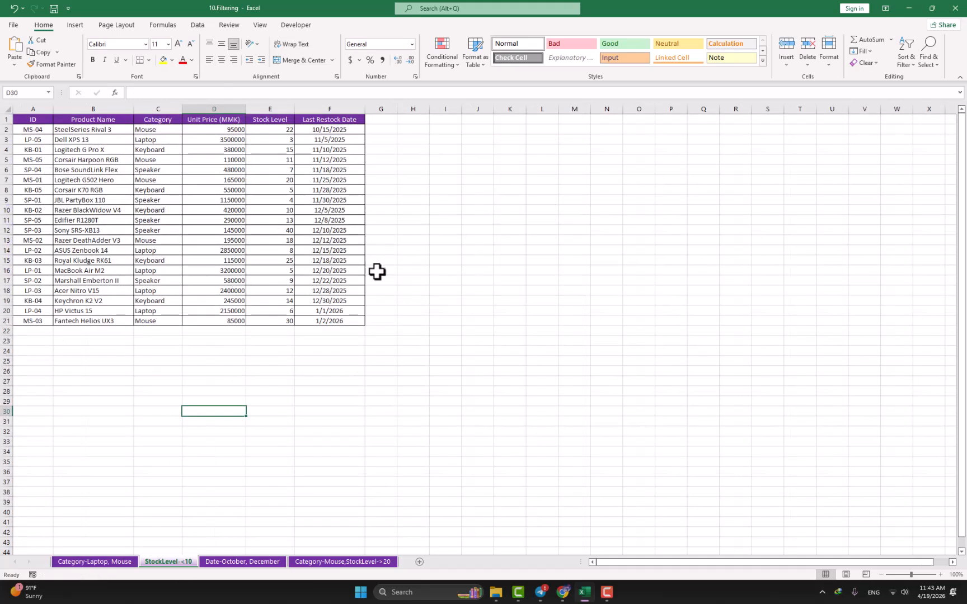
left_click(941, 575)
left_click(942, 575)
left_click(941, 576)
left_click(941, 575)
left_click(941, 576)
left_click(941, 575)
left_click(942, 576)
scroll(790, 378, "up", 2)
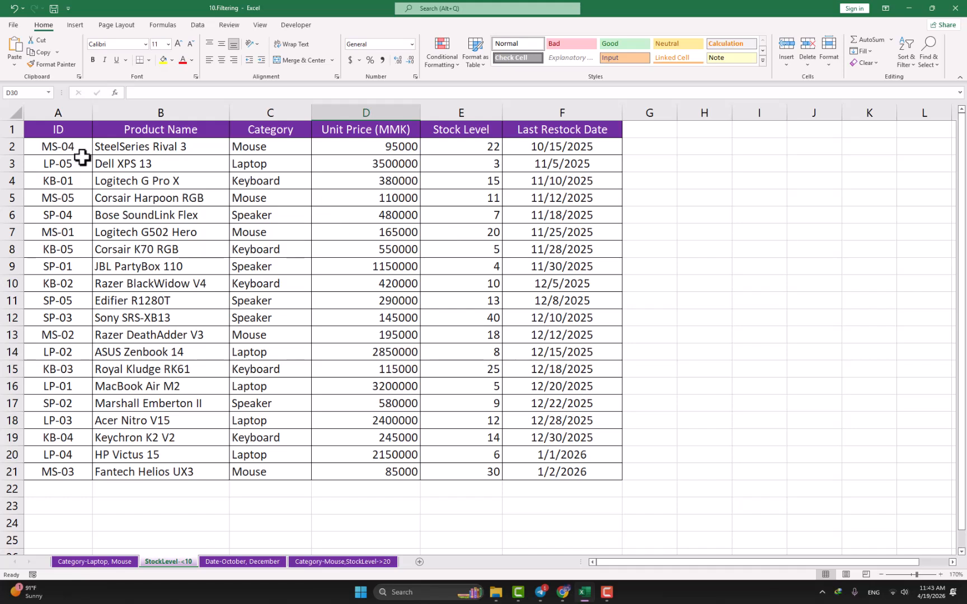
left_click_drag(65, 130, 566, 127)
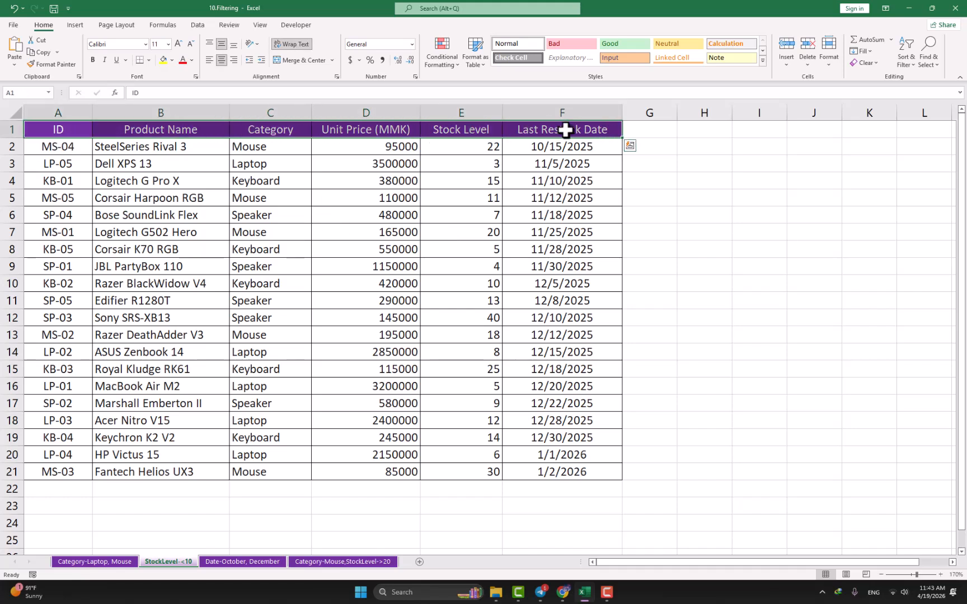
left_click(901, 59)
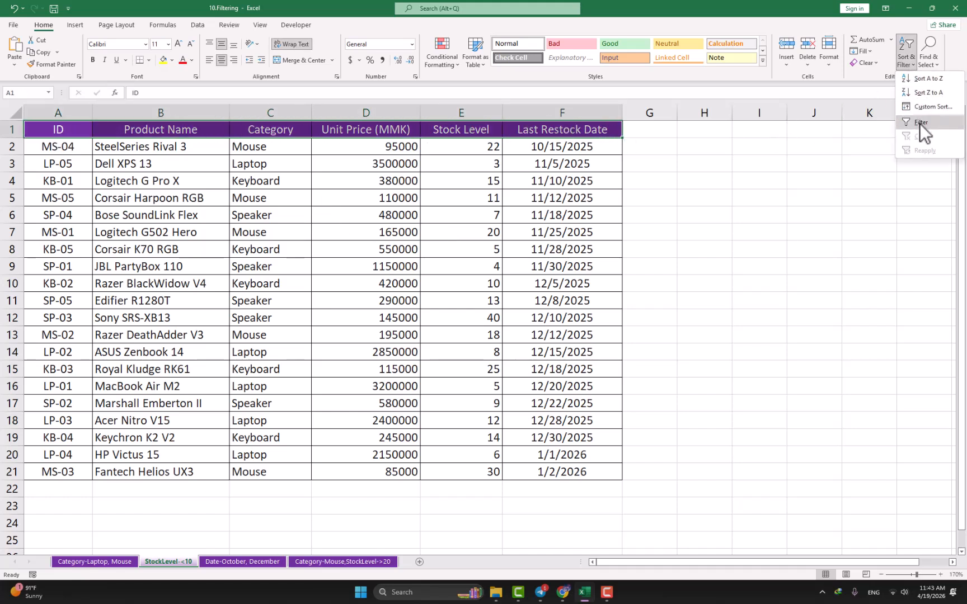
left_click(920, 123)
Apply a number filter to the Stock Level column that shows only rows with values less than 10.
left_click(474, 179)
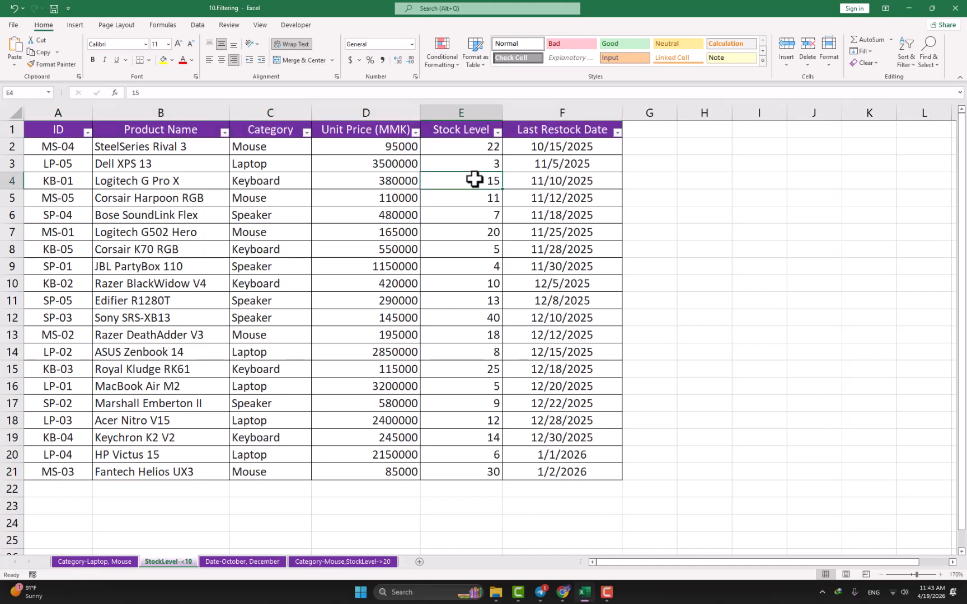
left_click(307, 132)
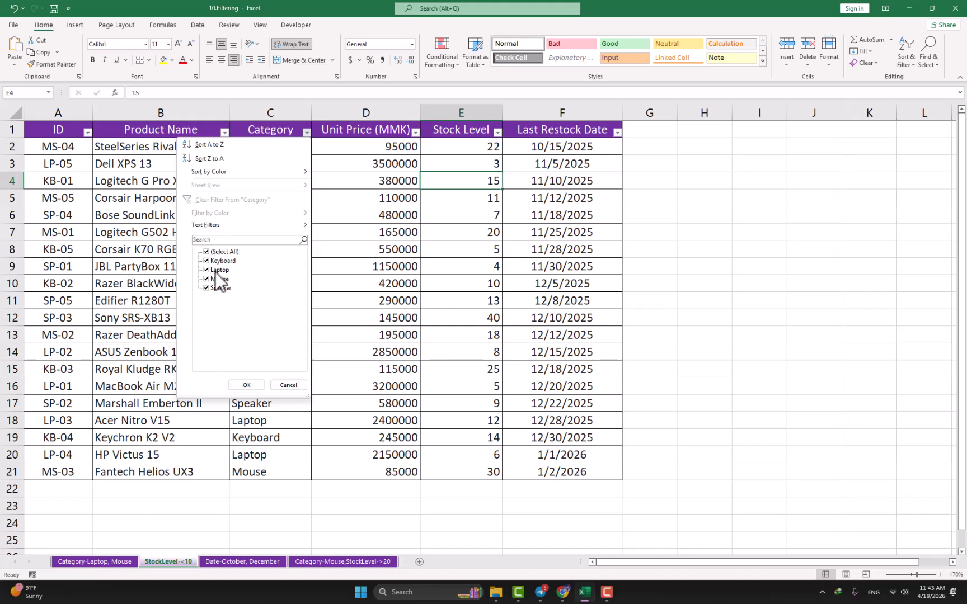
left_click(379, 239)
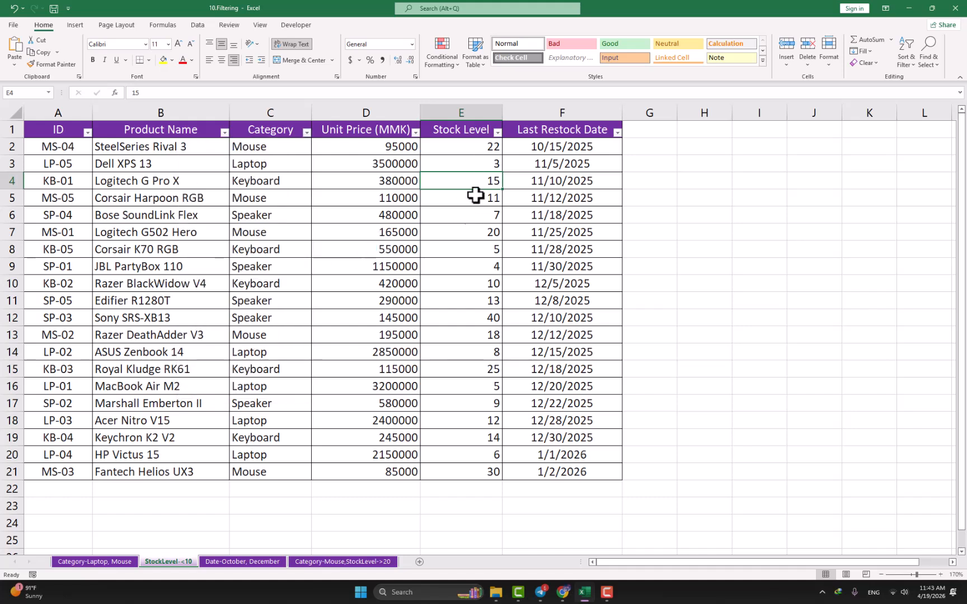
left_click(497, 132)
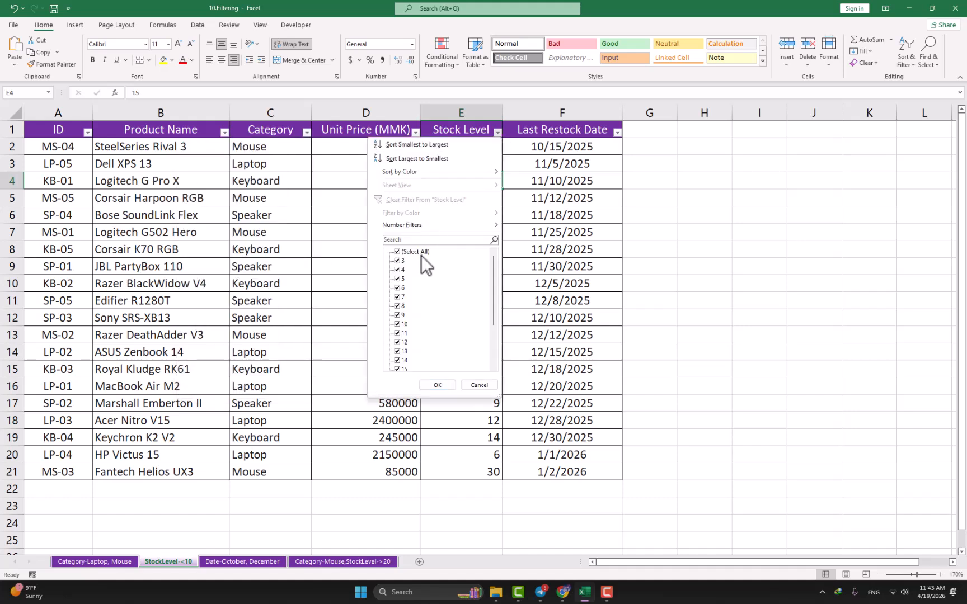
mouse_move(416, 227)
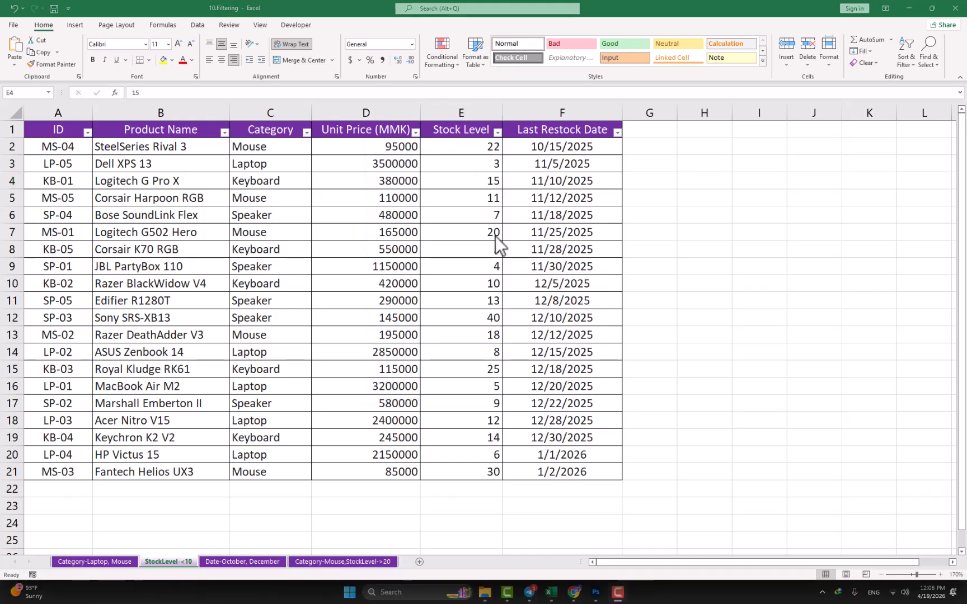
left_click(497, 132)
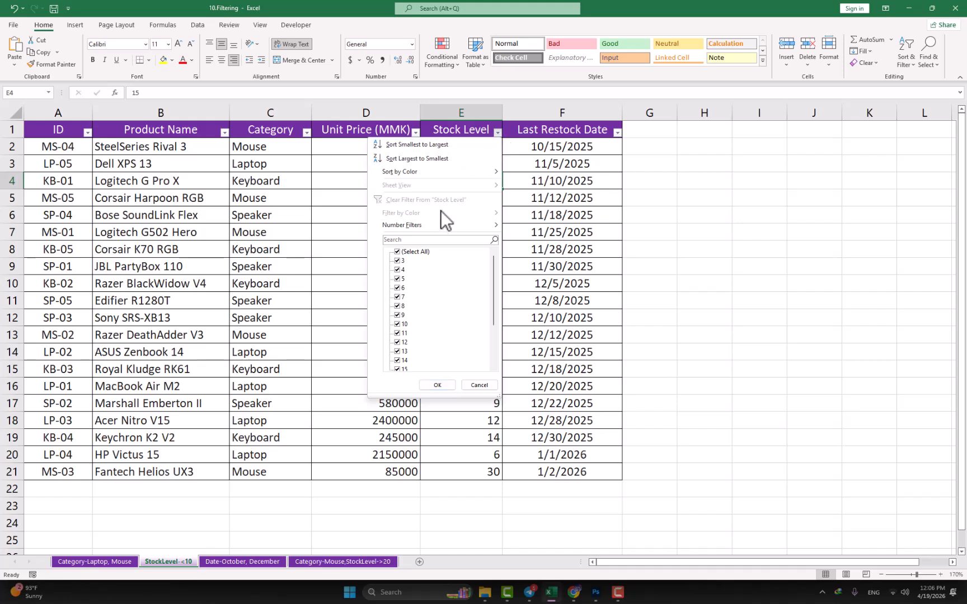
mouse_move(426, 226)
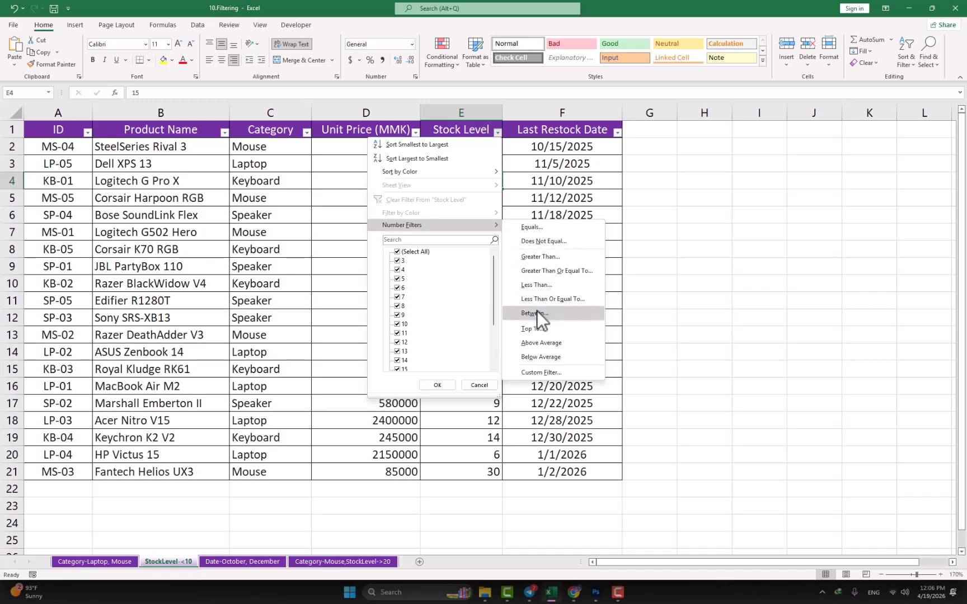
left_click(536, 286)
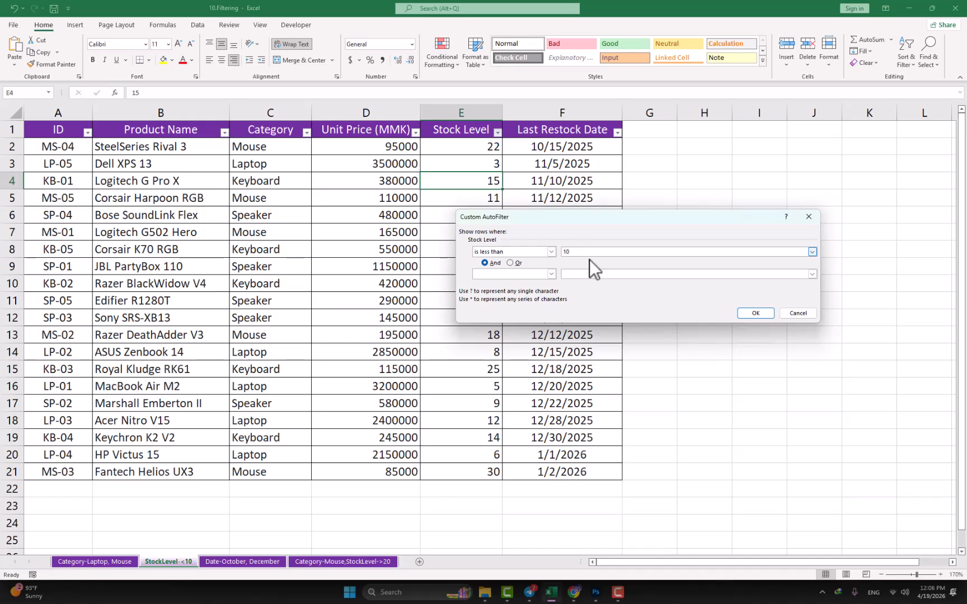
left_click(748, 313)
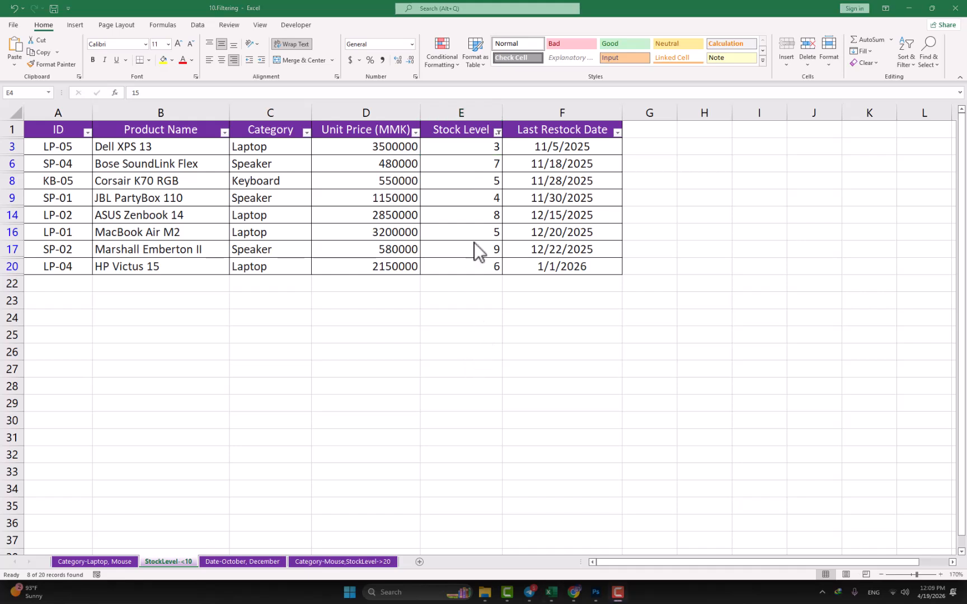
Clear the Stock Level filter and turn off filtering for the header row A1:F1.
left_click(498, 132)
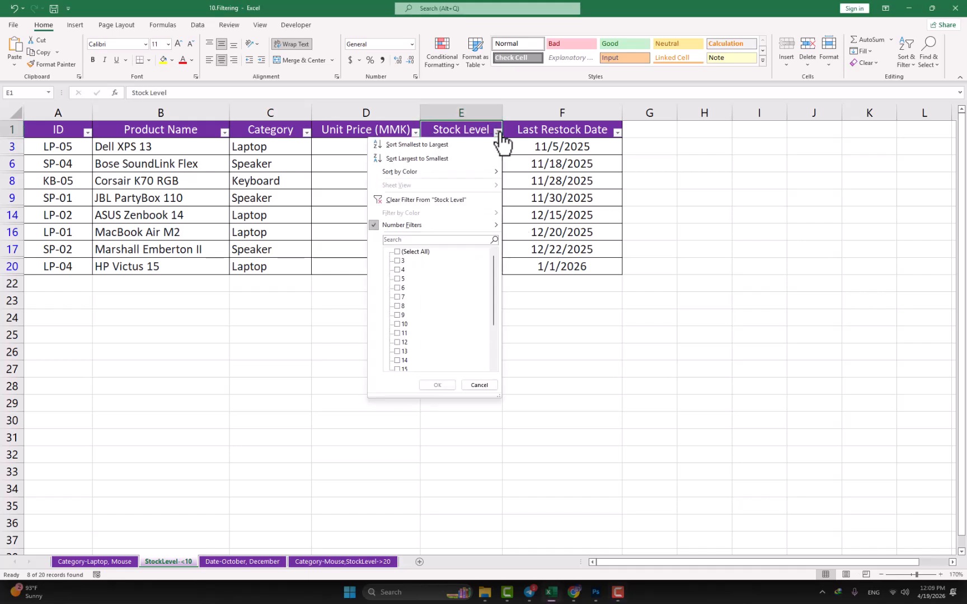
left_click(401, 200)
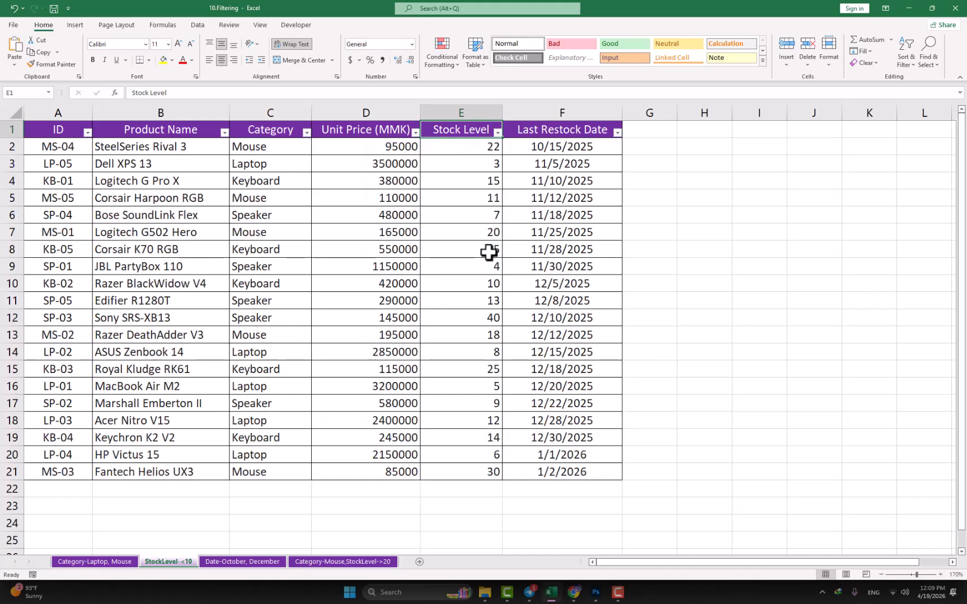
left_click_drag(74, 129, 561, 128)
left_click(907, 54)
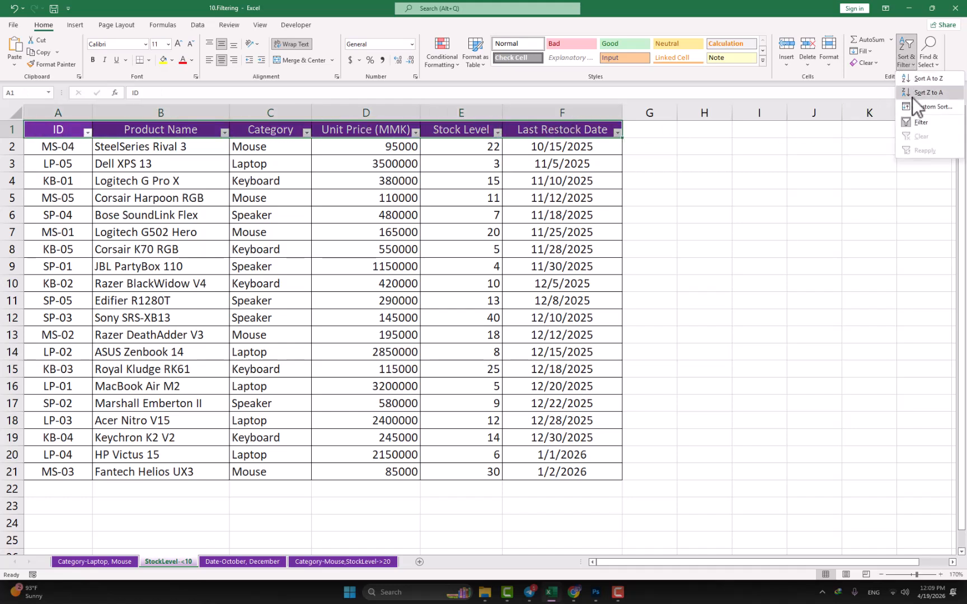
left_click(919, 122)
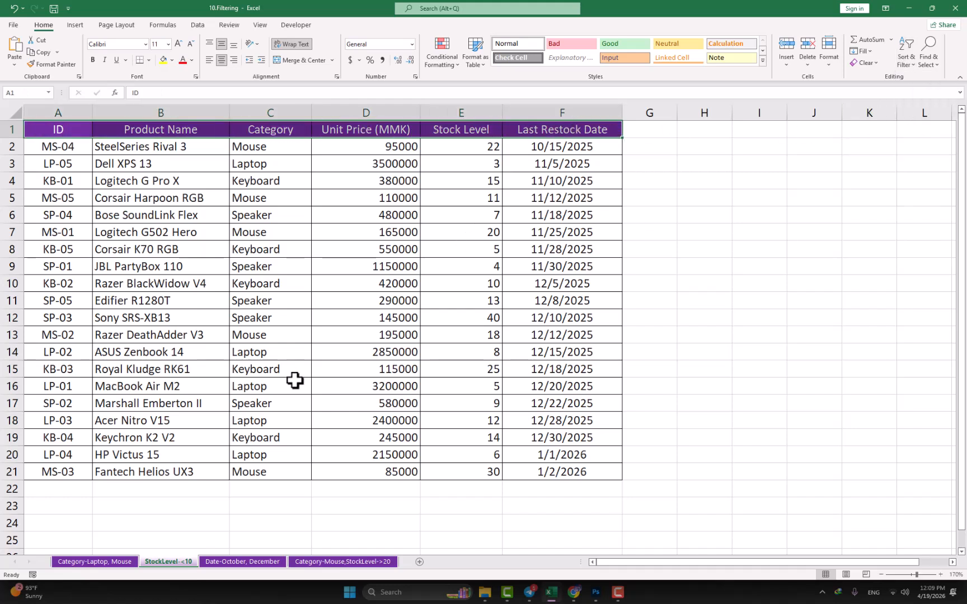
Switch to the Date-October, December sheet and examine the filter options of the Last Restock Date column.
left_click(246, 560)
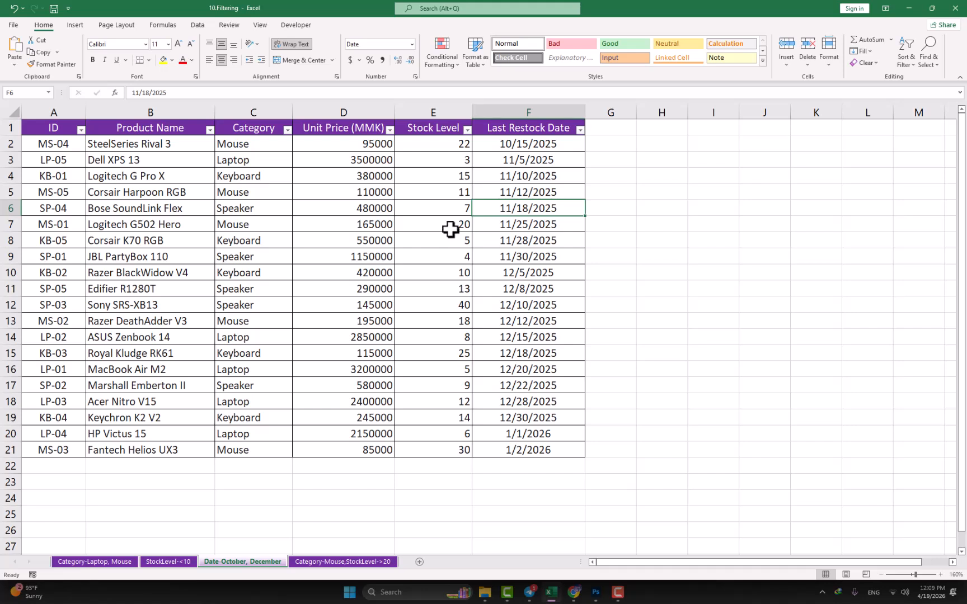
left_click(527, 193)
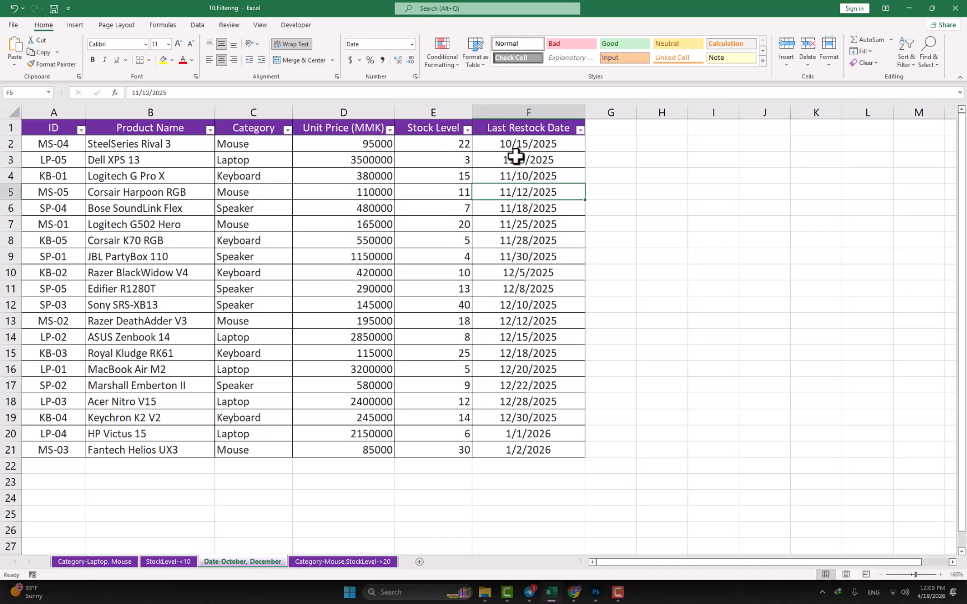
left_click(581, 131)
left_click(383, 235)
left_click(440, 178)
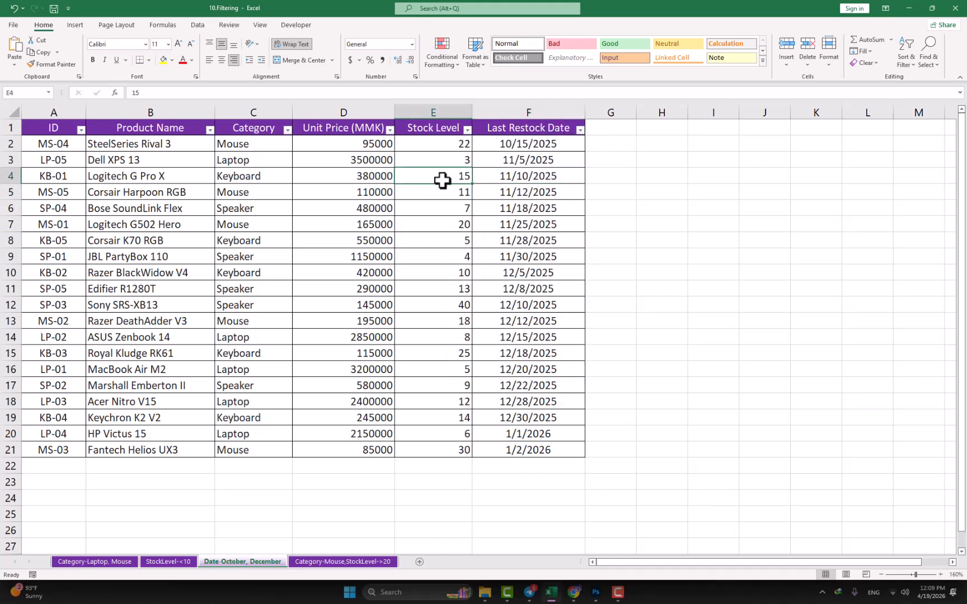
Examine the number filter options of the Stock Level and Unit Price columns and the text filter options of the Category column.
left_click(468, 131)
mouse_move(379, 223)
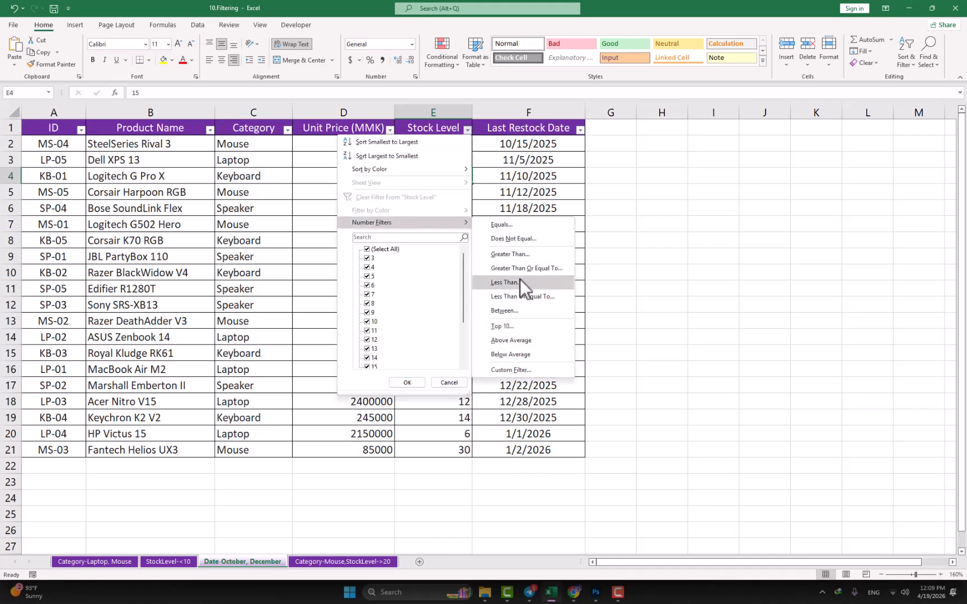
left_click(244, 224)
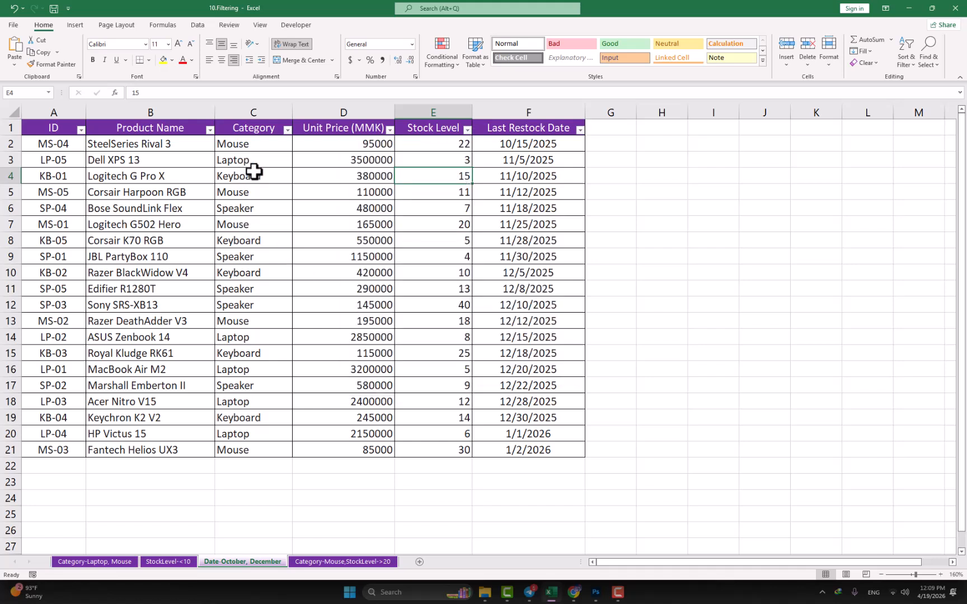
left_click(288, 131)
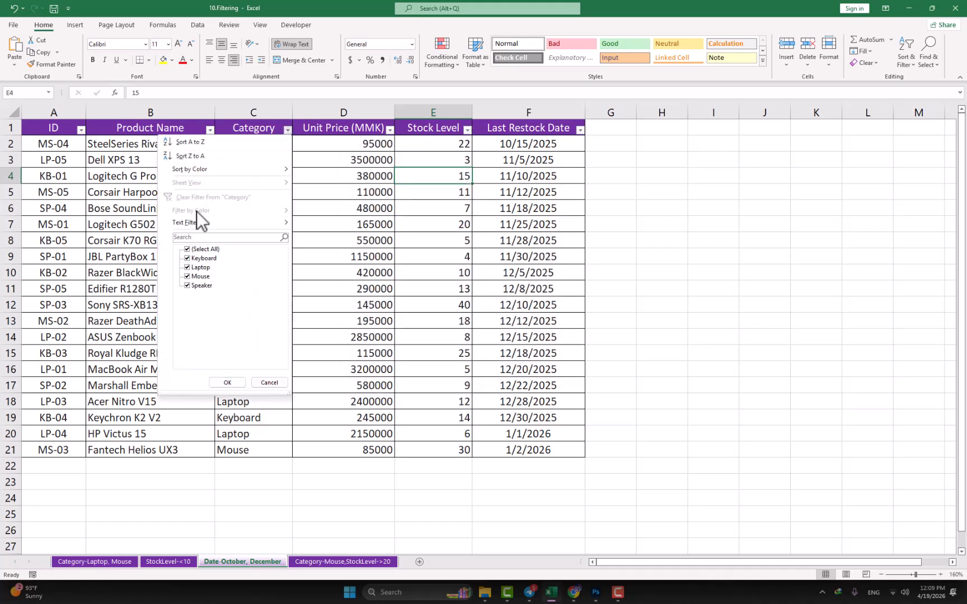
mouse_move(187, 224)
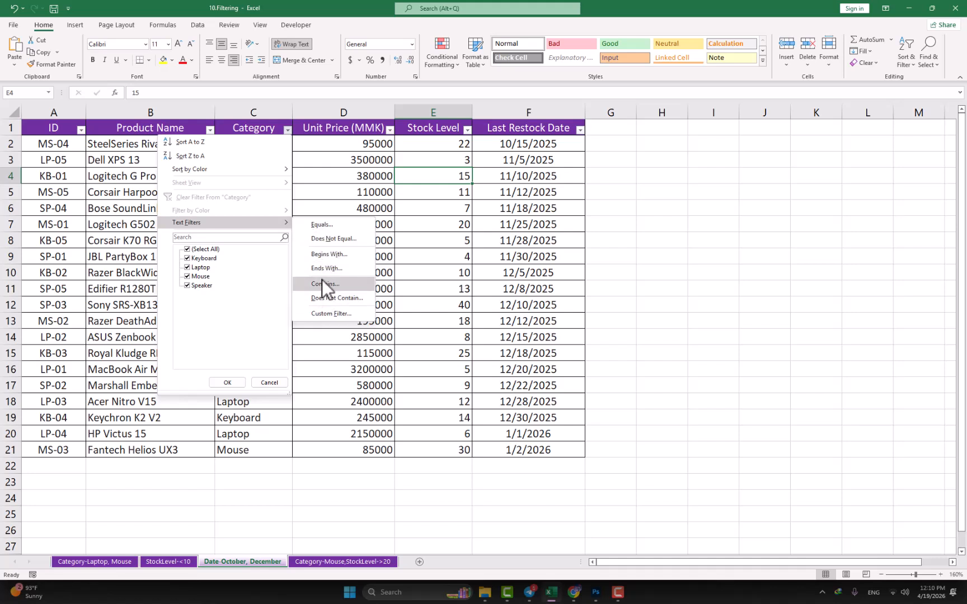
left_click(390, 130)
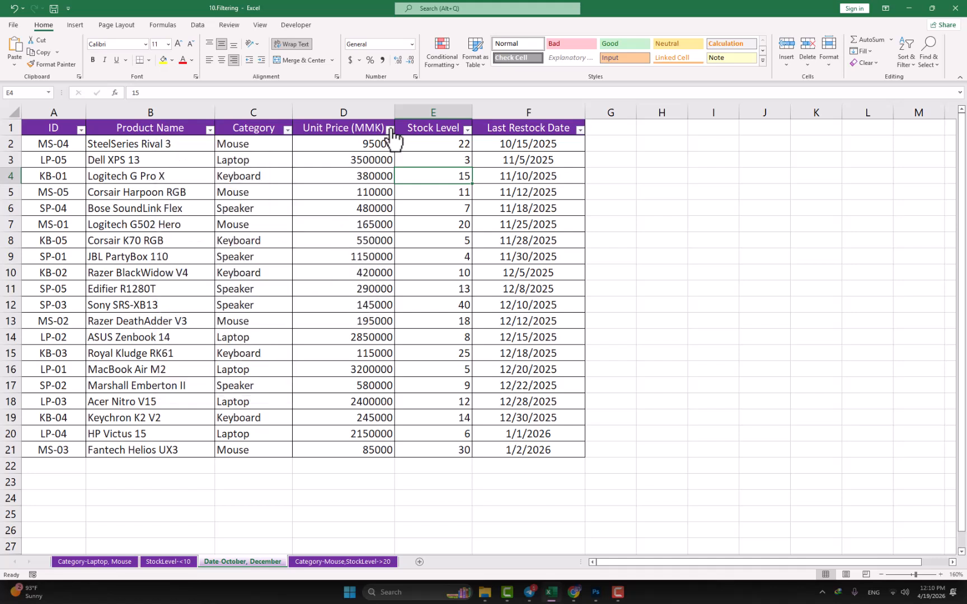
left_click(389, 130)
mouse_move(308, 220)
left_click(560, 192)
Filter the Last Restock Date column to show only 2026 dates, and clear that filter again.
left_click(580, 130)
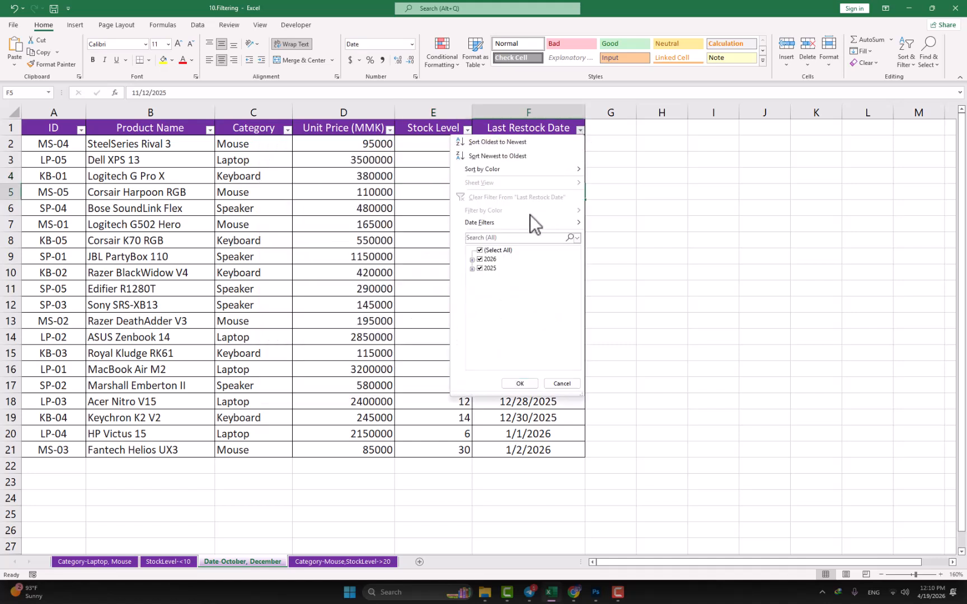
mouse_move(494, 223)
left_click(480, 251)
left_click(480, 259)
left_click(518, 383)
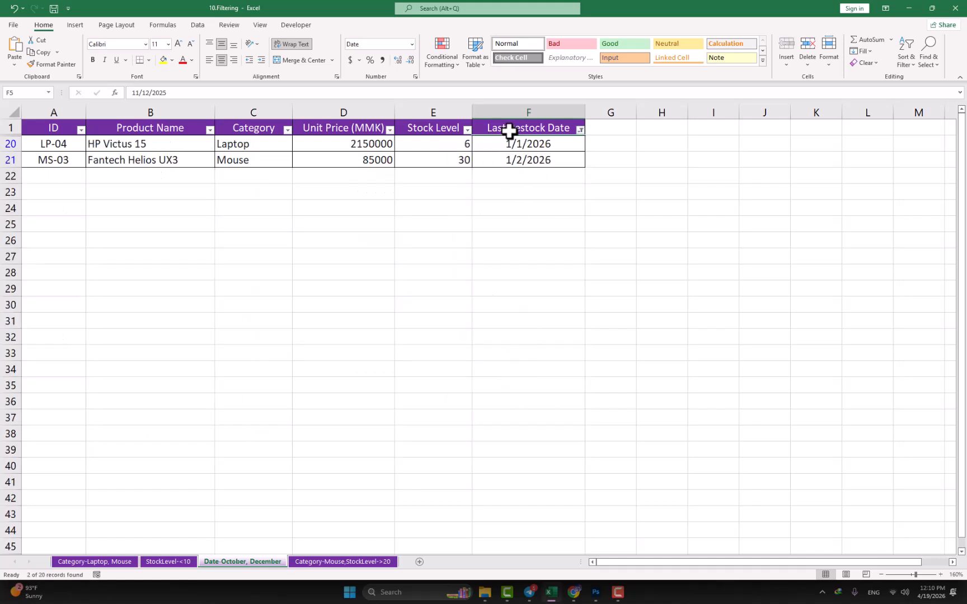
left_click(582, 135)
left_click(479, 197)
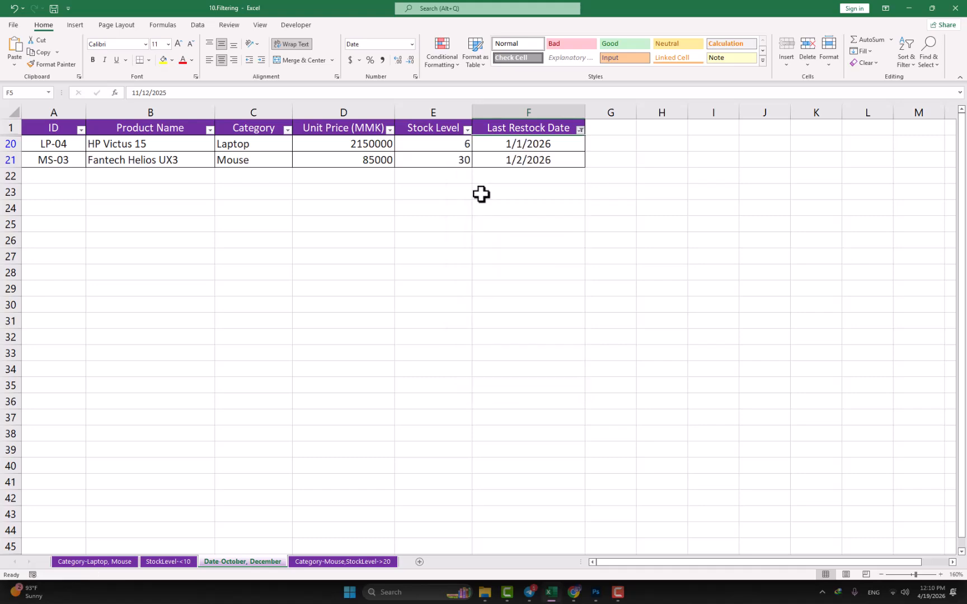
Filter the Last Restock Date column to show only December 5, 8 and 10 of 2025.
left_click(581, 130)
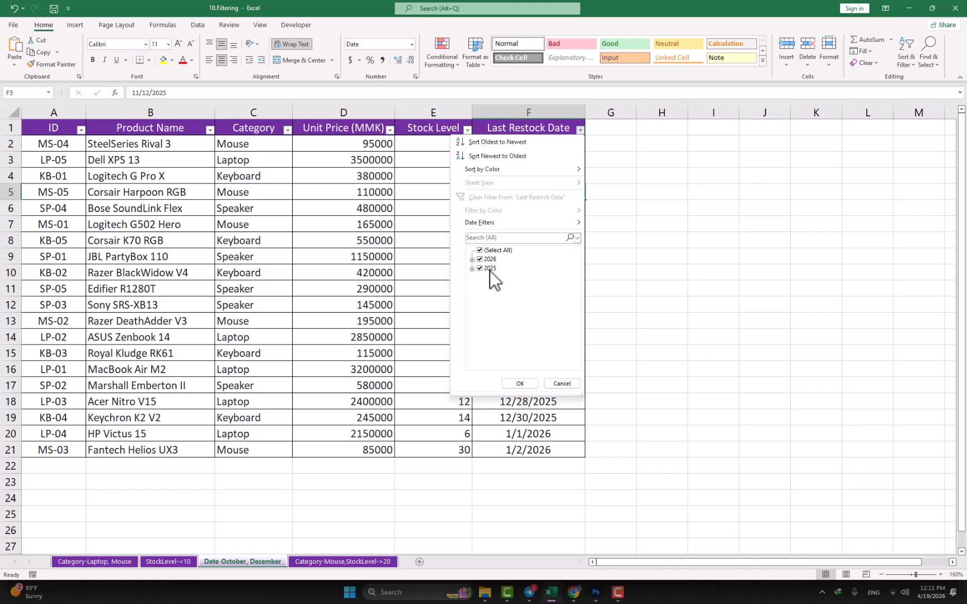
left_click(473, 268)
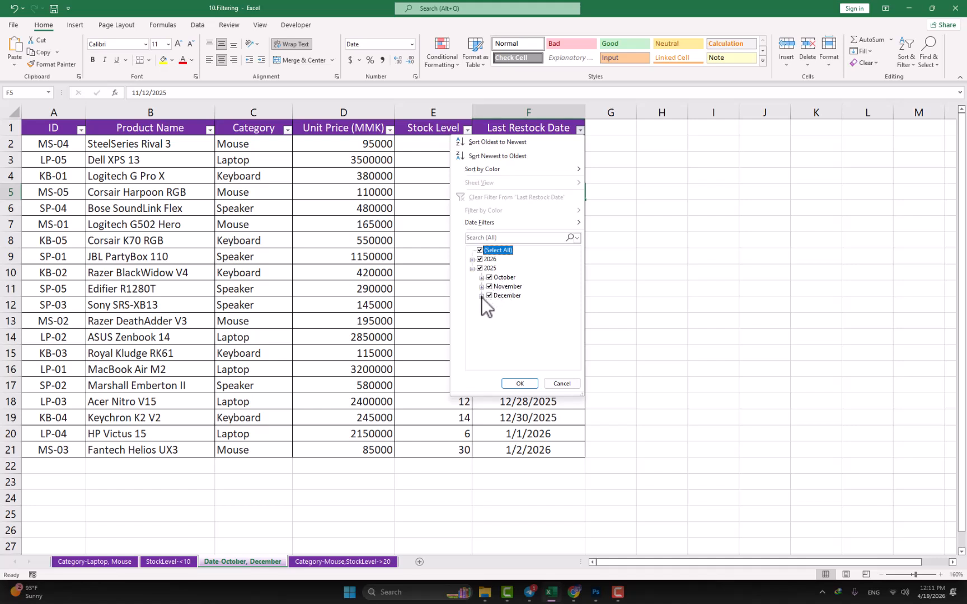
left_click(482, 296)
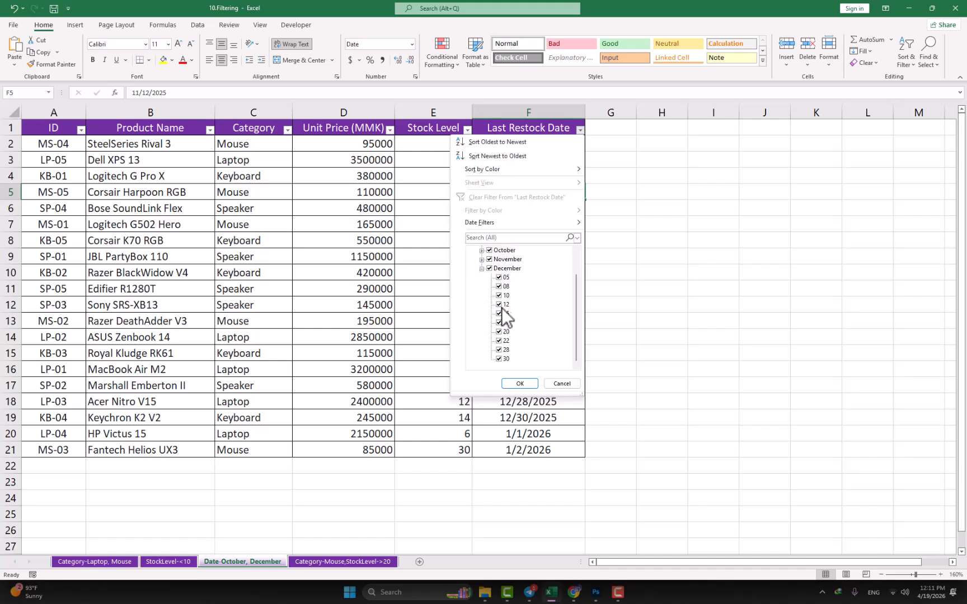
left_click_drag(575, 303, 575, 262)
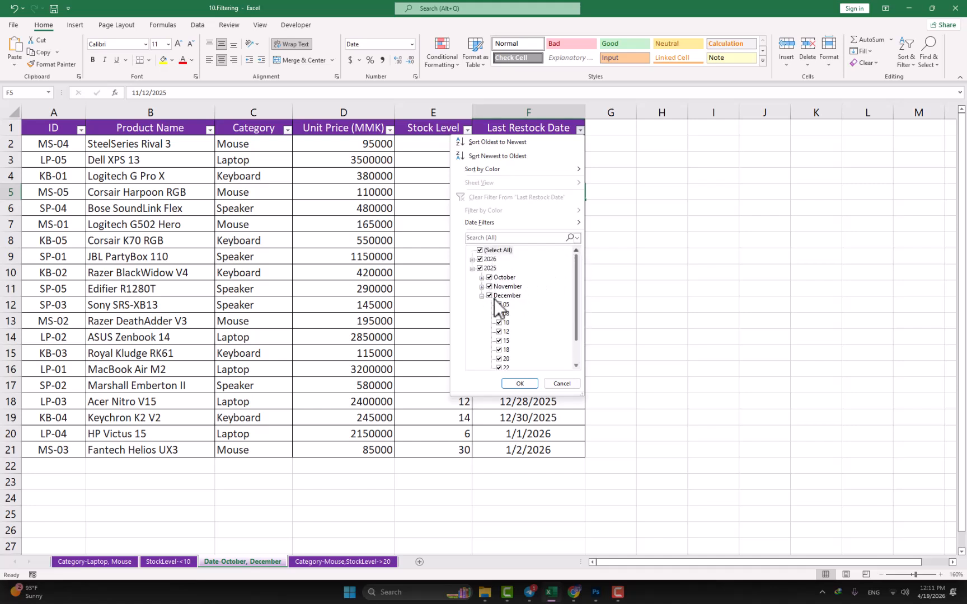
left_click(480, 250)
left_click(481, 296)
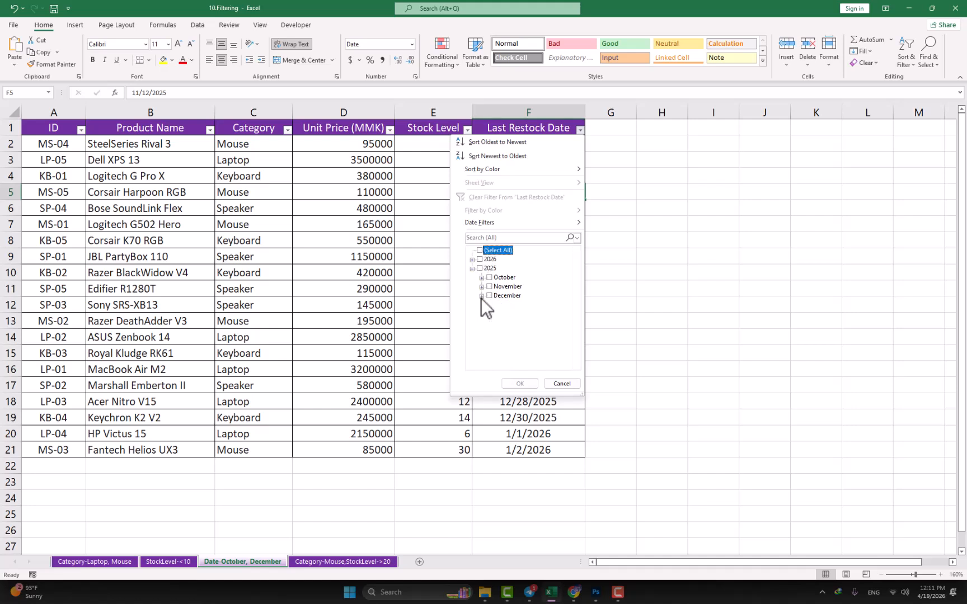
left_click(490, 296)
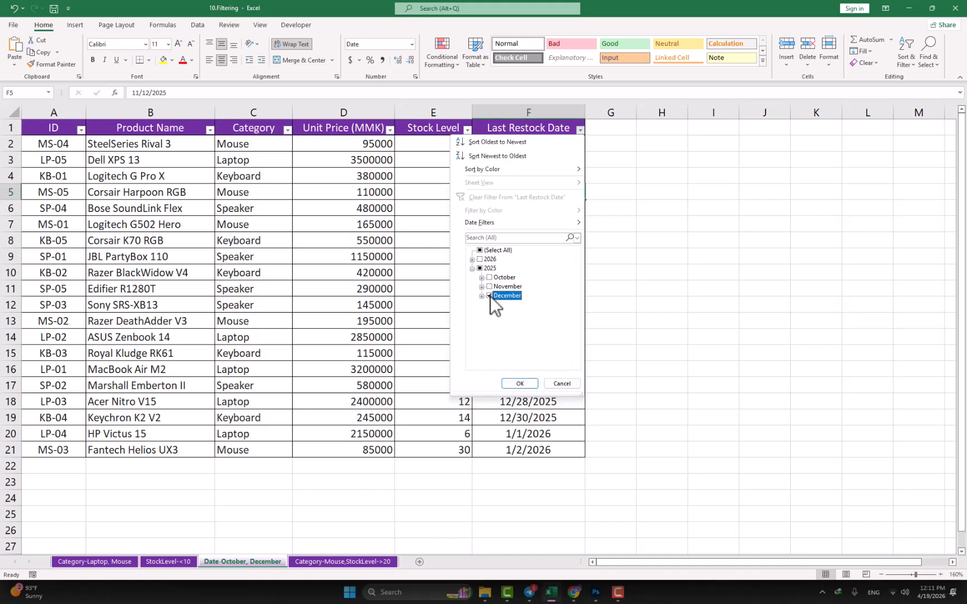
left_click(481, 296)
left_click(490, 269)
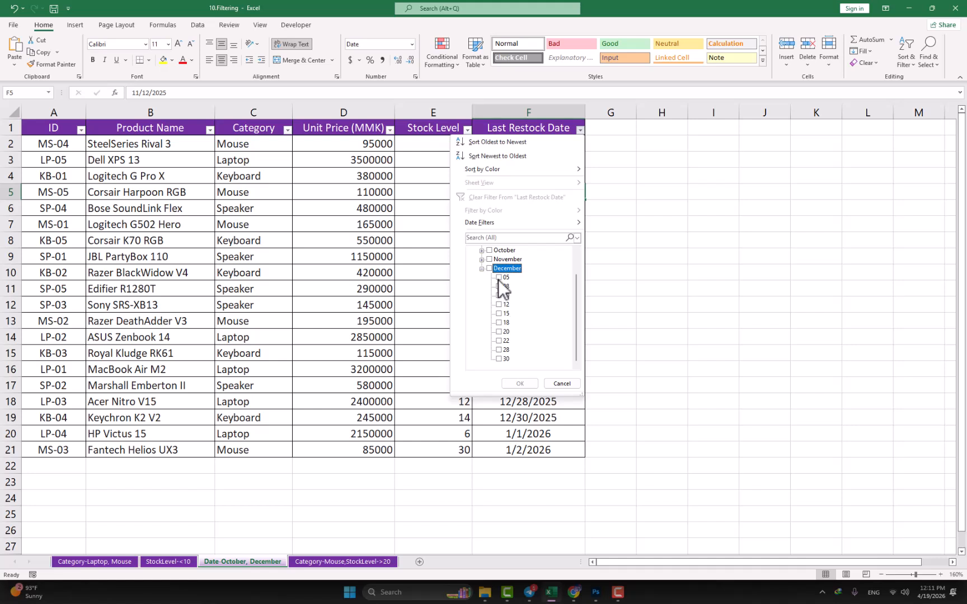
left_click(498, 278)
left_click(520, 384)
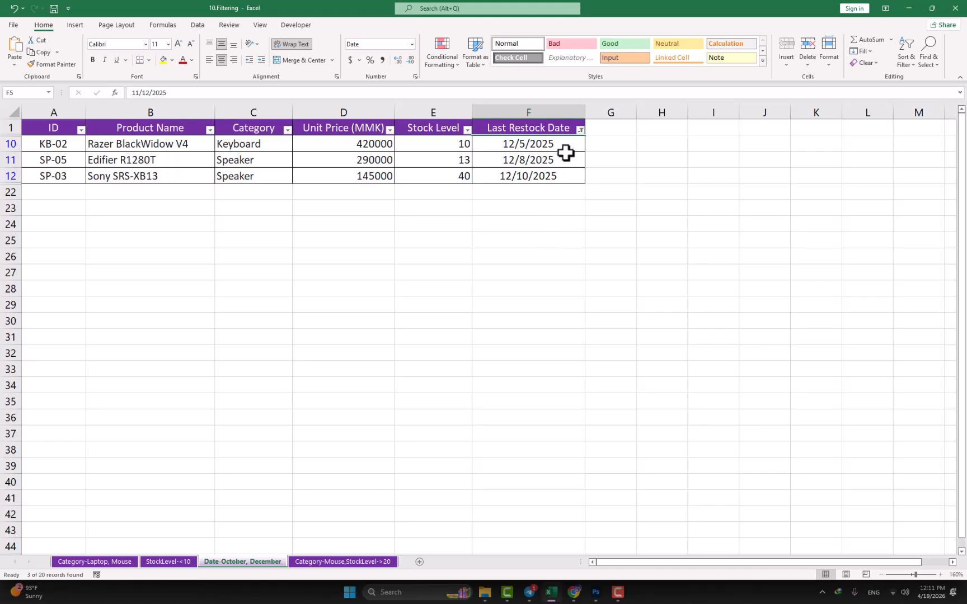
Clear the Last Restock Date filter and turn off filtering for the header row A1:F1.
left_click(581, 134)
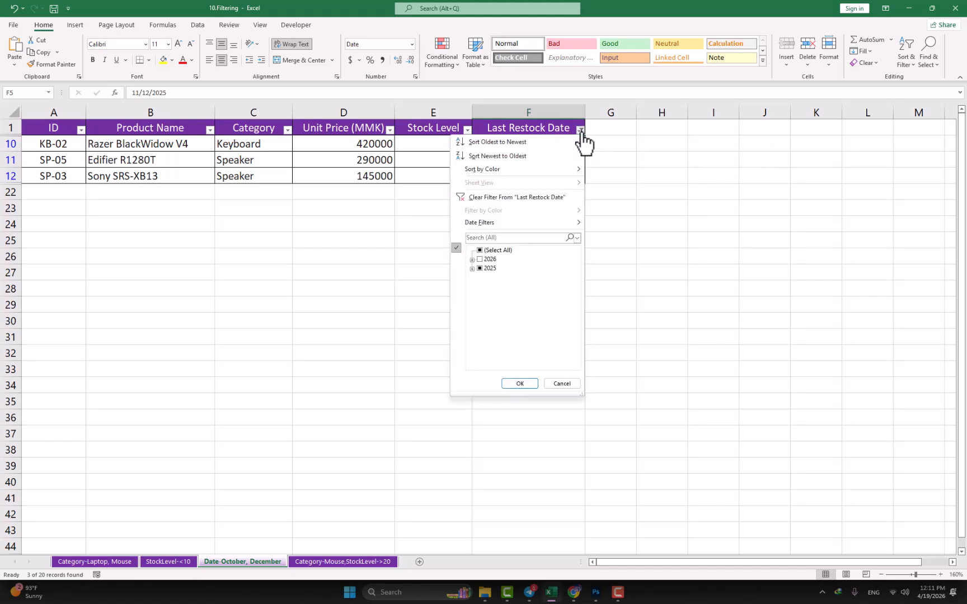
left_click(480, 197)
left_click_drag(56, 129, 499, 128)
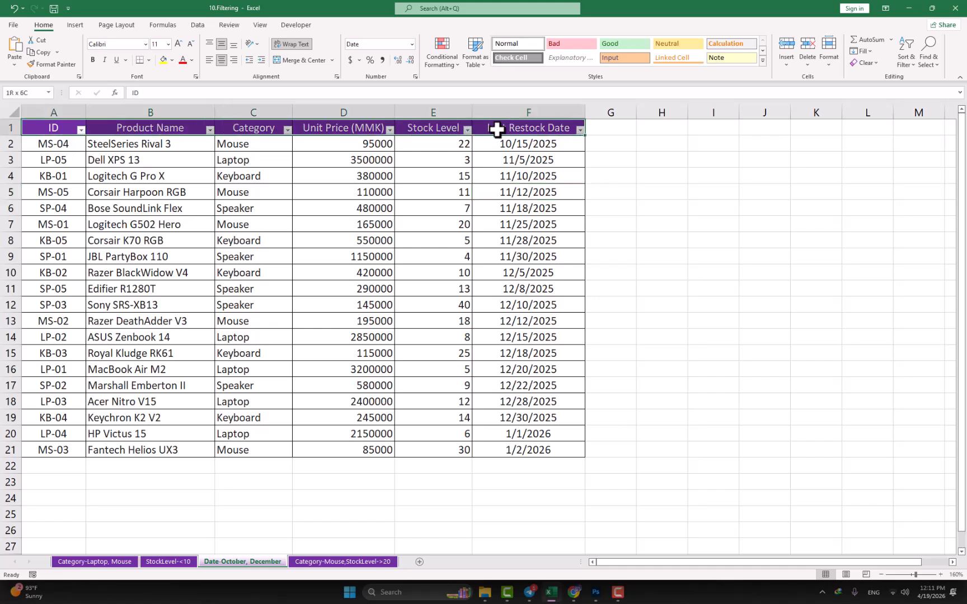
left_click(908, 62)
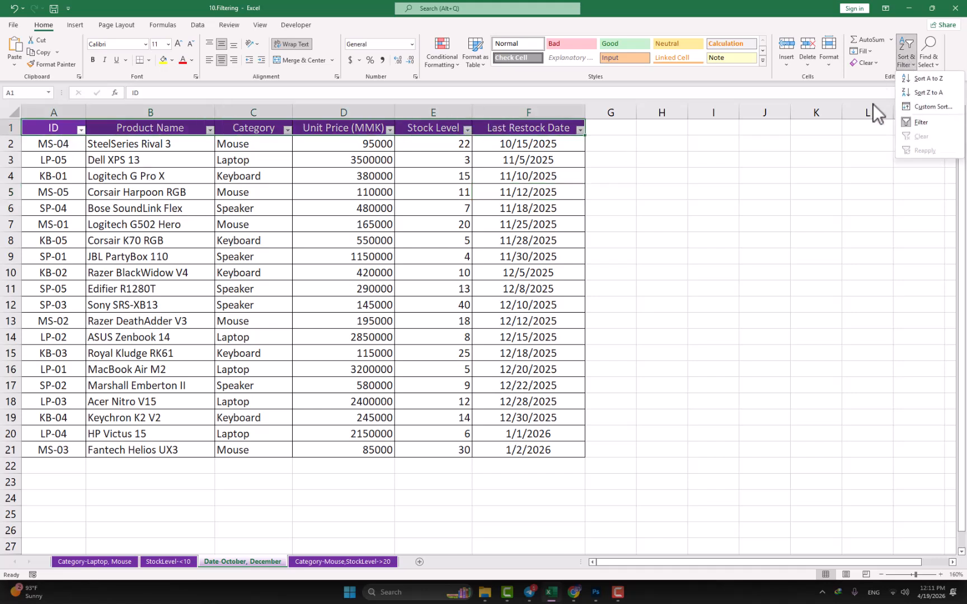
left_click(918, 128)
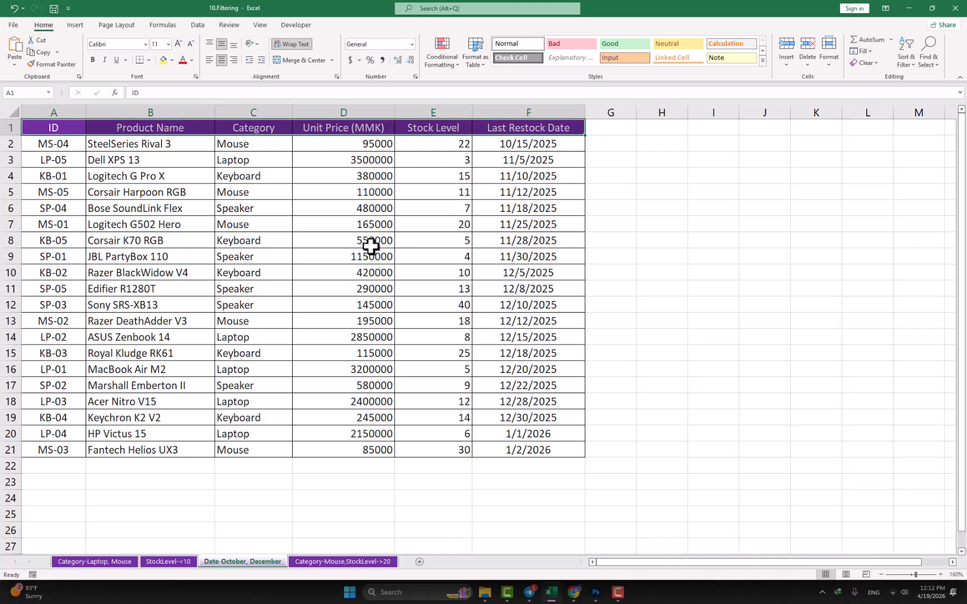
On the Category-Mouse,StockLevel->20 sheet, turn on filtering for the header row A1:F1.
left_click(326, 564)
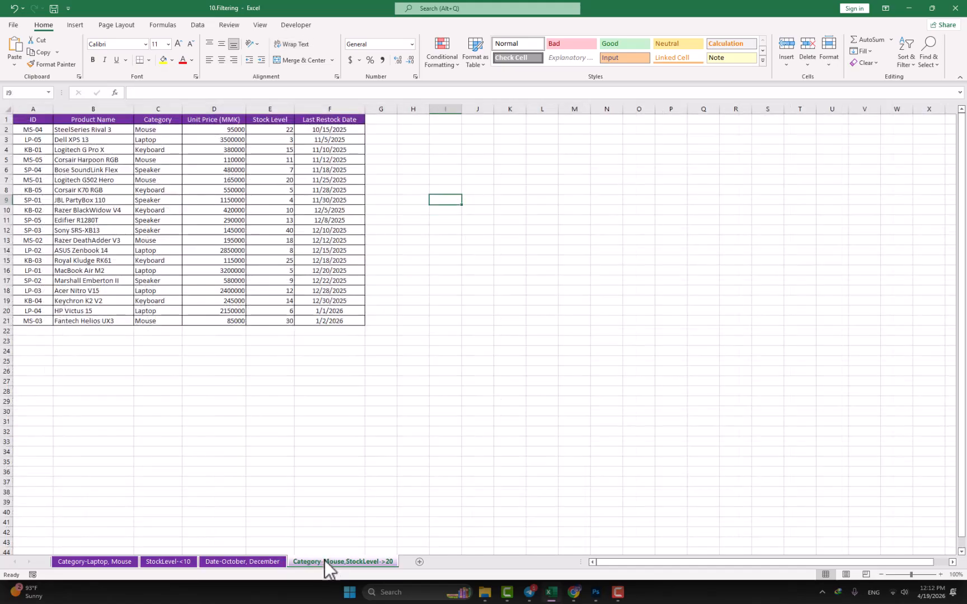
scroll(87, 175, "up", 4)
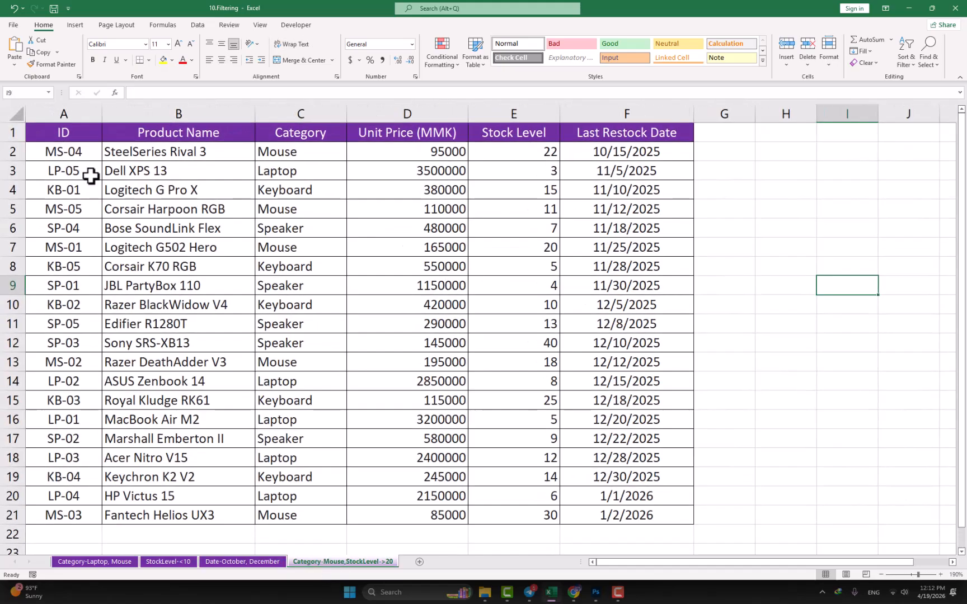
left_click(282, 146)
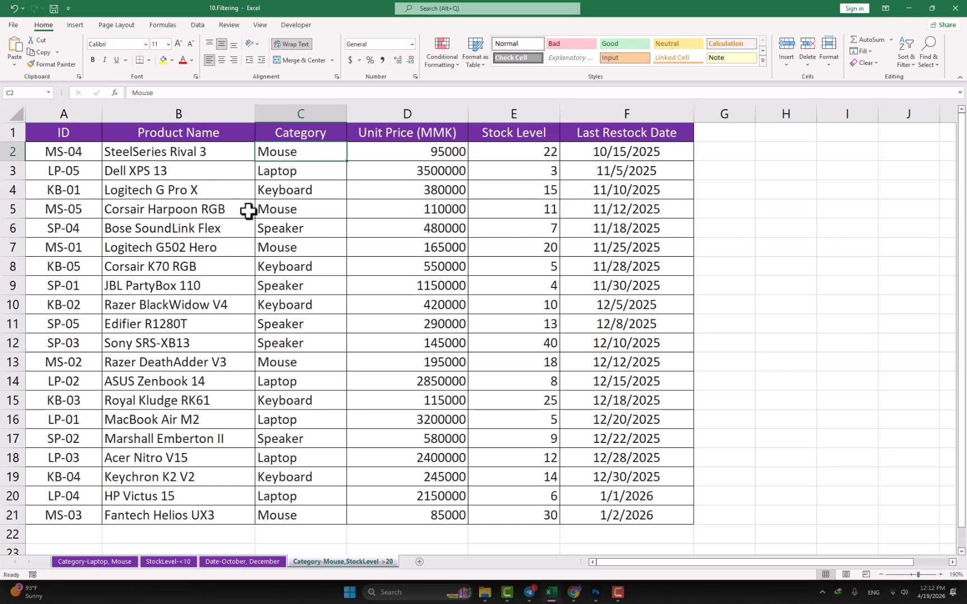
left_click_drag(72, 135, 641, 134)
left_click(906, 66)
left_click(921, 129)
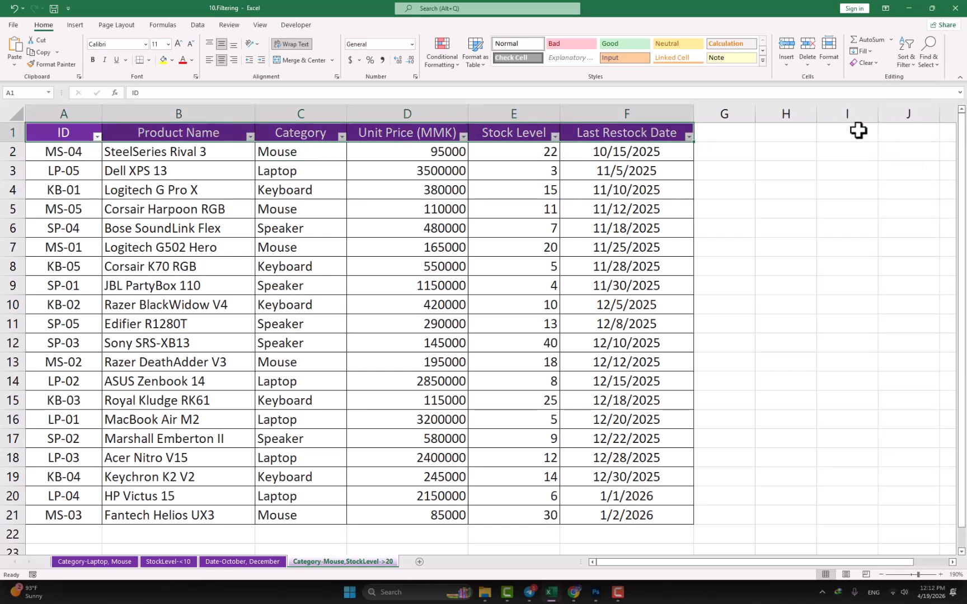
Filter the Category column to show only Mouse products.
left_click(341, 136)
left_click(241, 255)
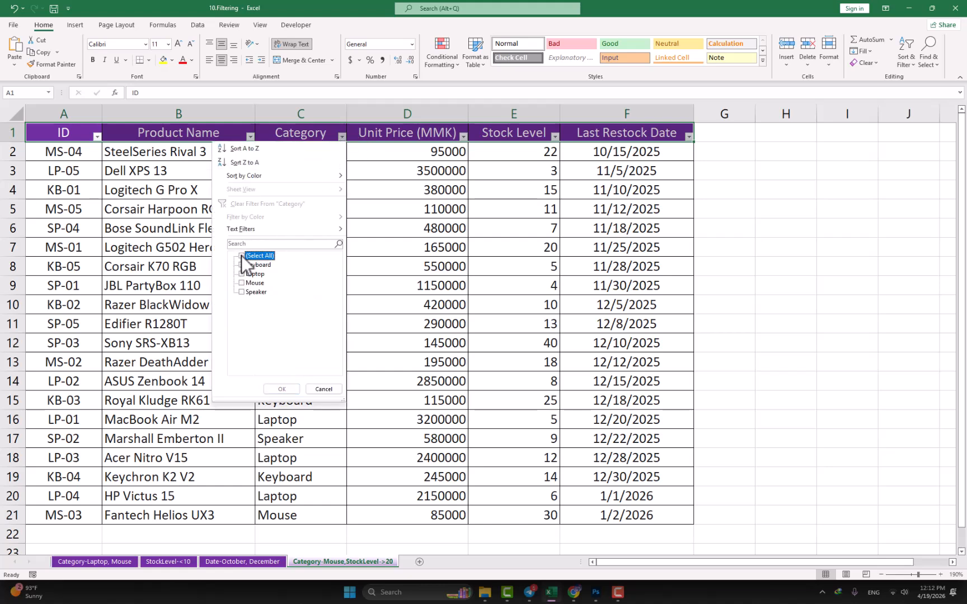
left_click(243, 282)
left_click(281, 389)
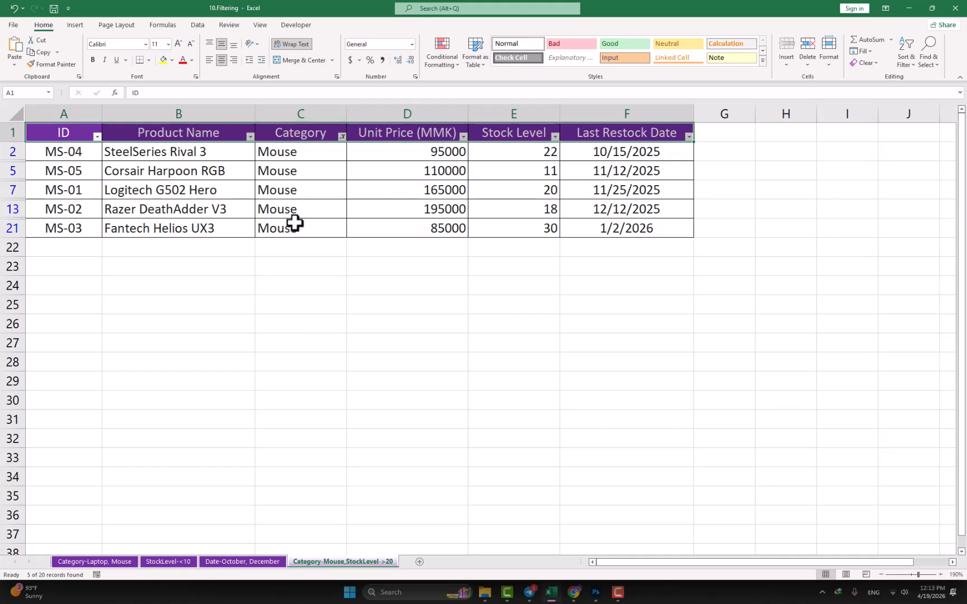
Apply a number filter to the Stock Level column that shows only rows with values greater than 20.
left_click(536, 185)
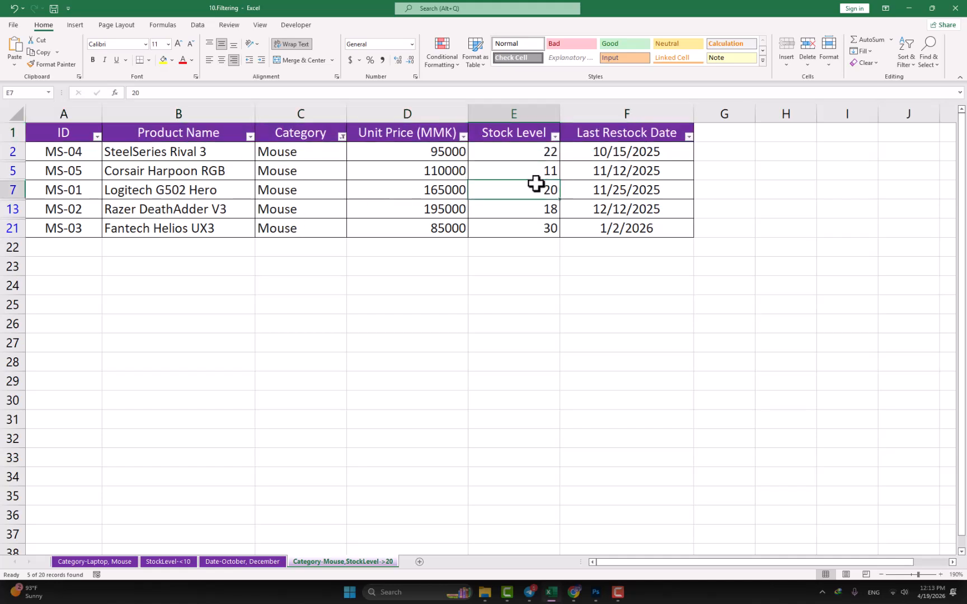
left_click(555, 138)
mouse_move(467, 228)
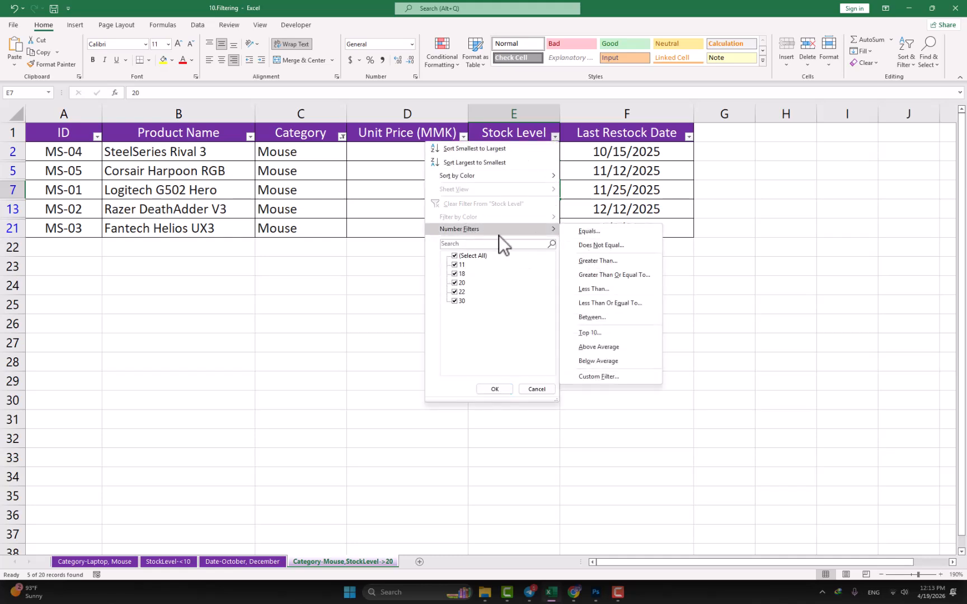
left_click(590, 261)
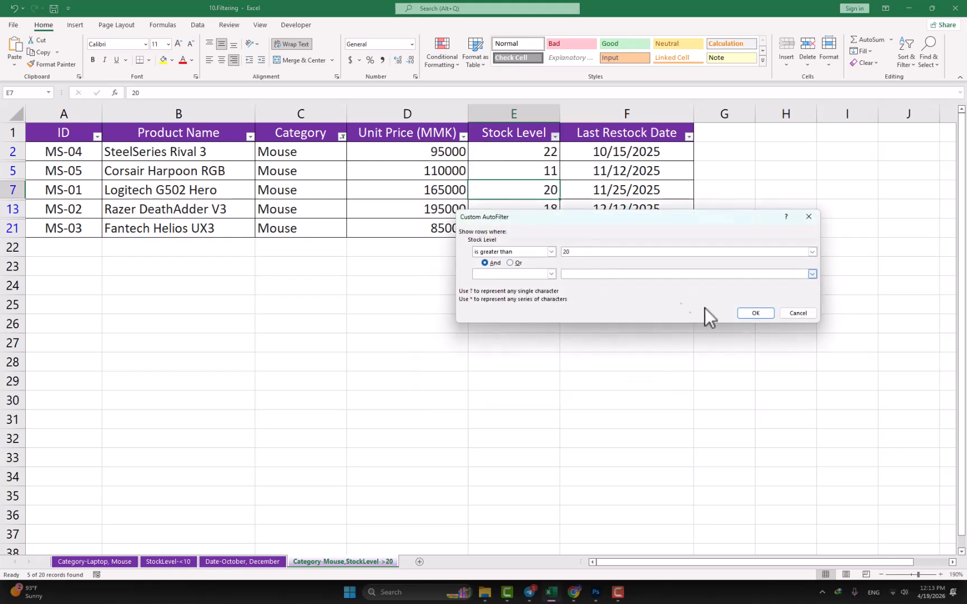
left_click(750, 314)
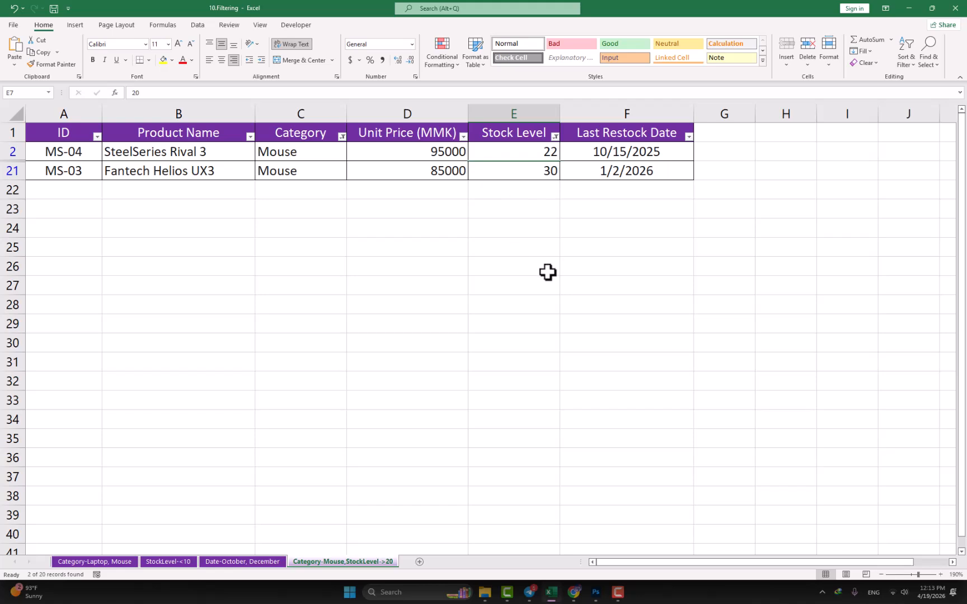
key("F10")
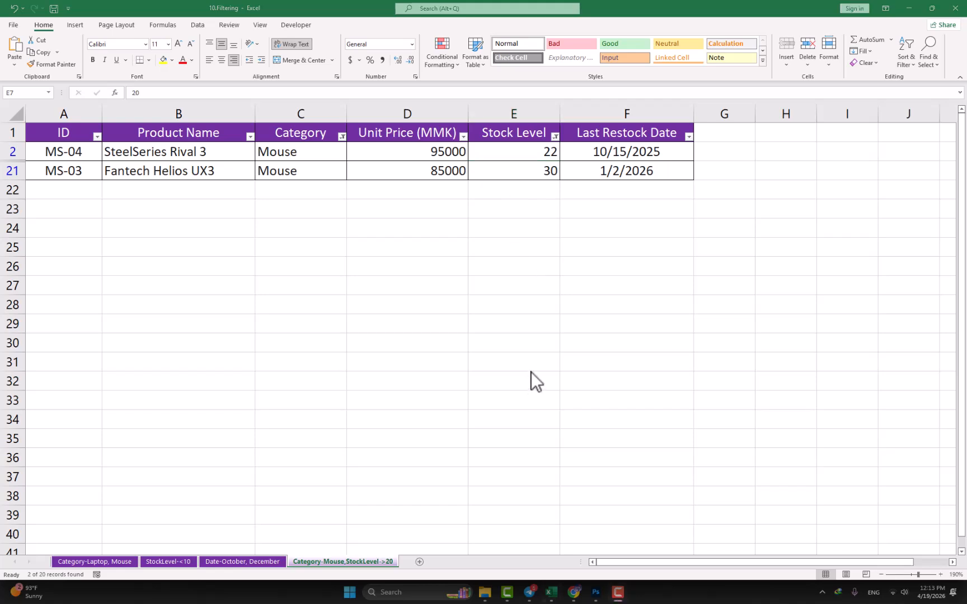